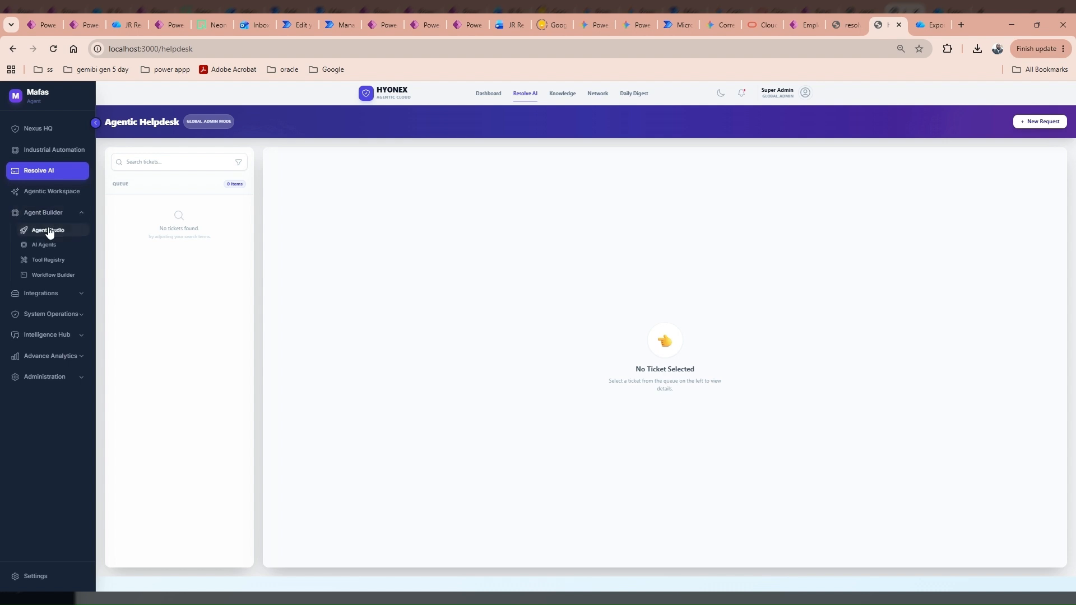
Look over Agent Studio's architectures, then open the News reader Agentic Workspace chat.
{"action": "left_click", "coordinate": [48, 231]}
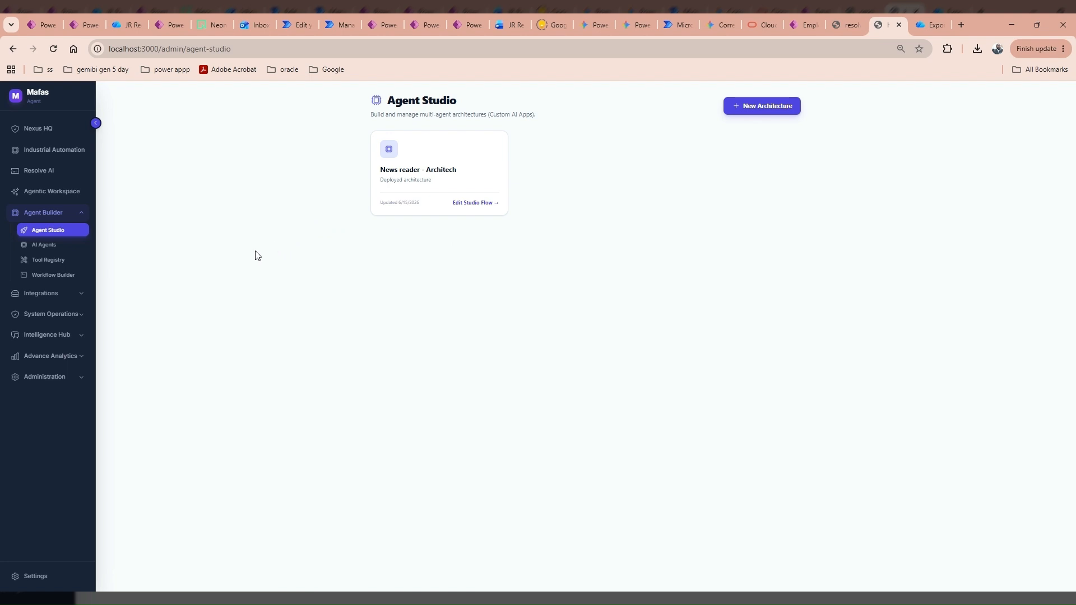
{"action": "left_click", "coordinate": [37, 193]}
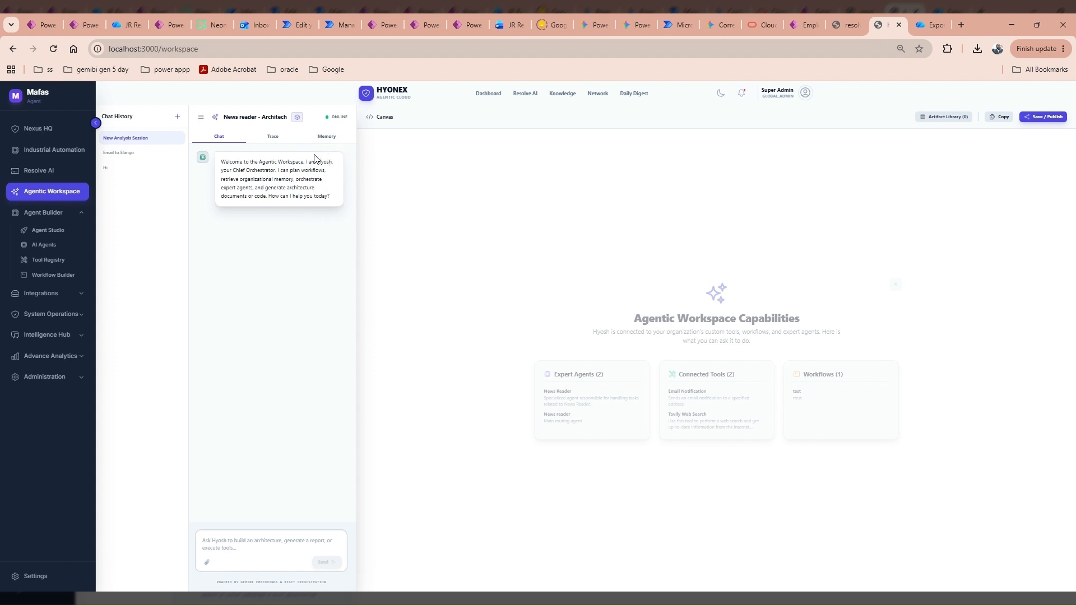
Check the session's Memory and Artifact Library with a wider chat panel, then start a new chat.
{"action": "left_click", "coordinate": [328, 140]}
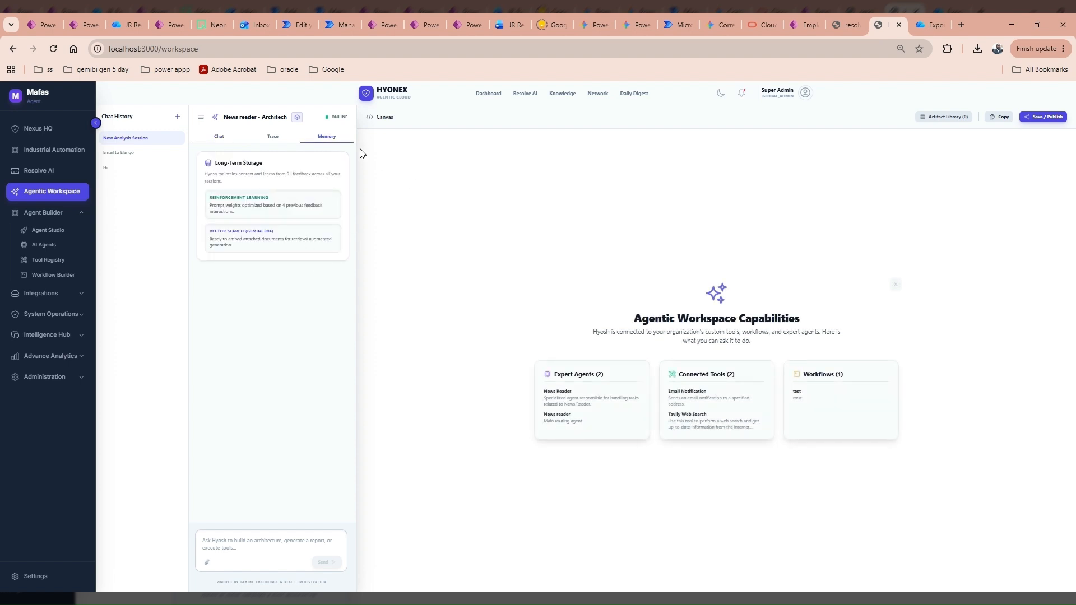
{"action": "left_click_drag", "start_coordinate": [356, 142], "coordinate": [535, 151]}
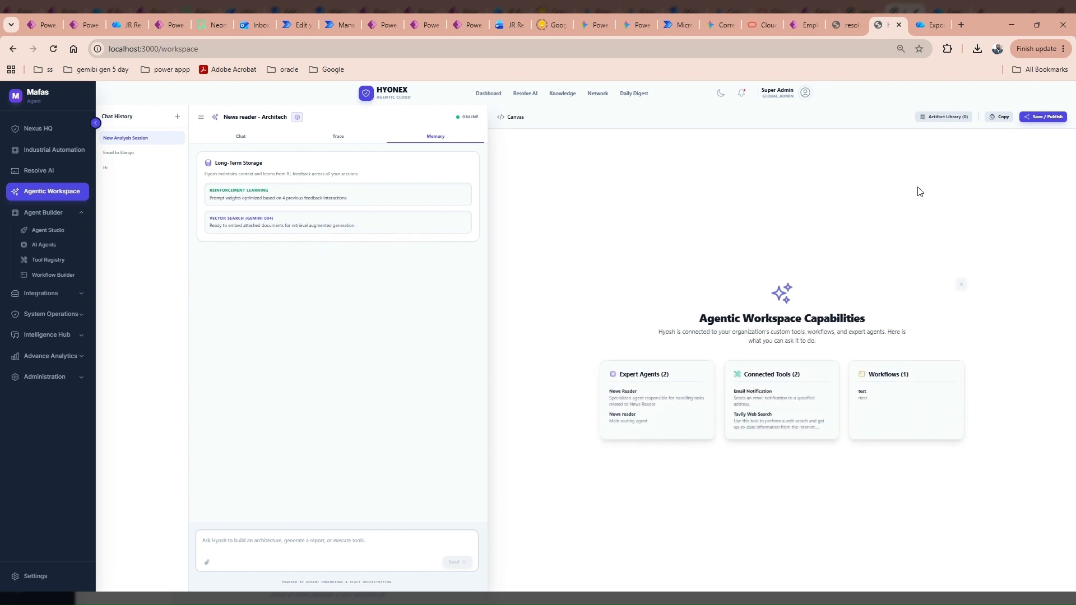
{"action": "left_click", "coordinate": [946, 123]}
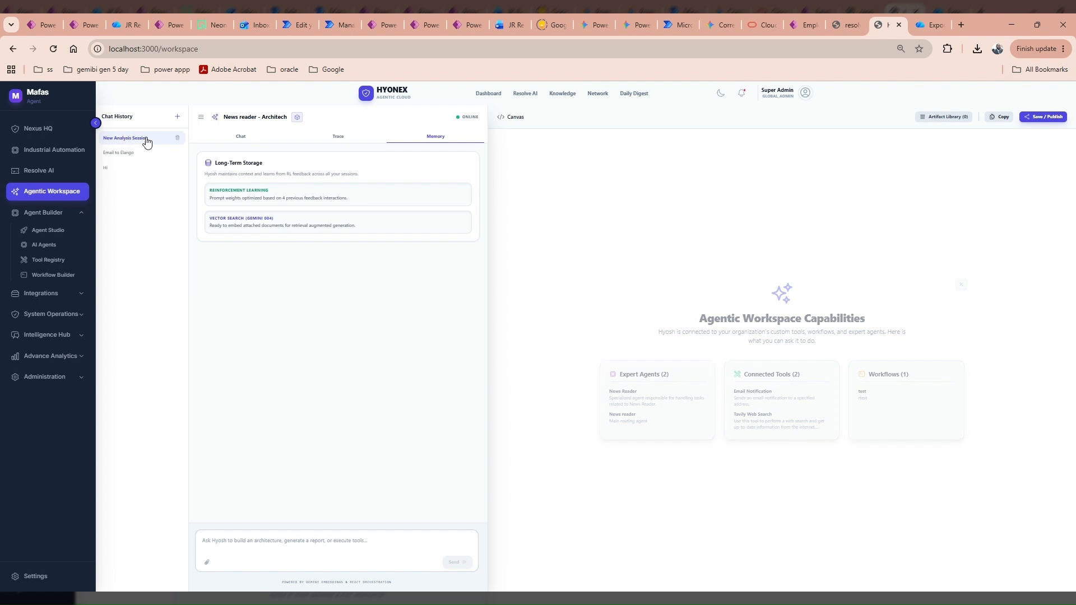
{"action": "left_click", "coordinate": [179, 118]}
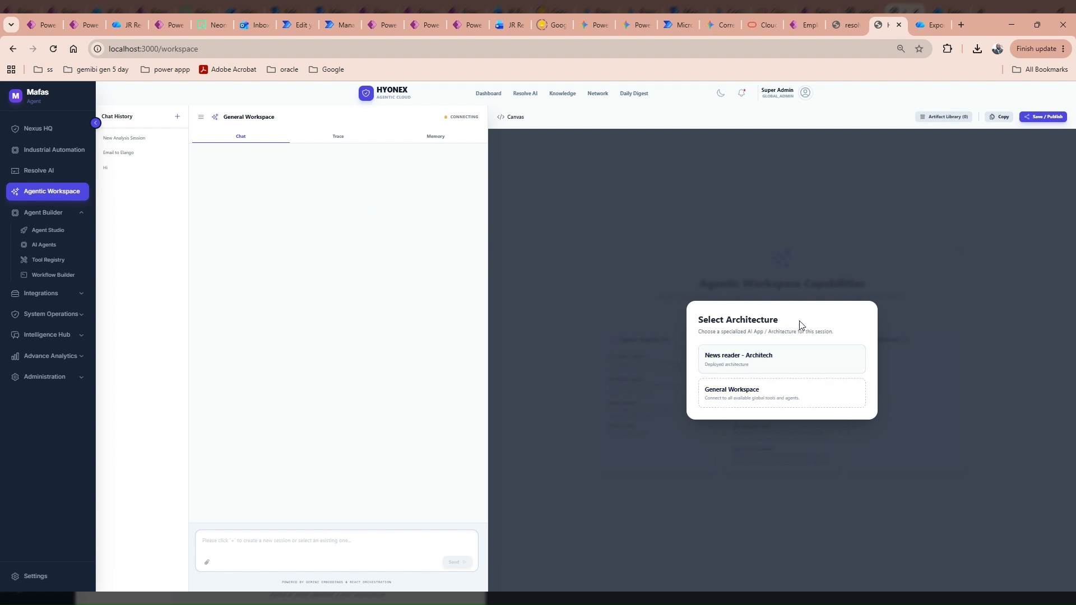
Base the new session on General Workspace, then return to Agent Studio's architecture list.
{"action": "left_click", "coordinate": [741, 398]}
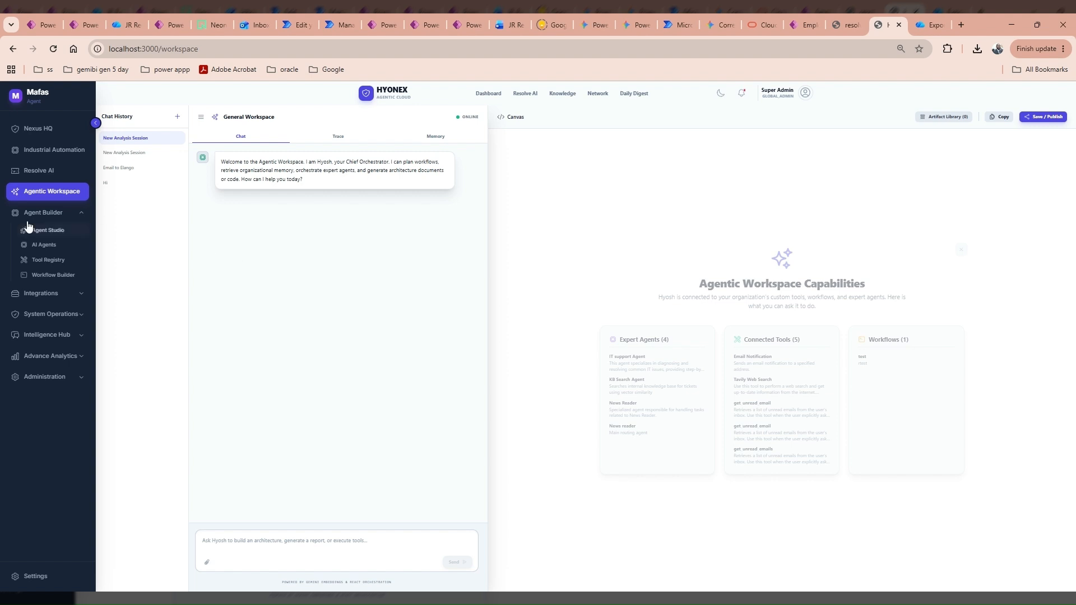
{"action": "left_click", "coordinate": [75, 231]}
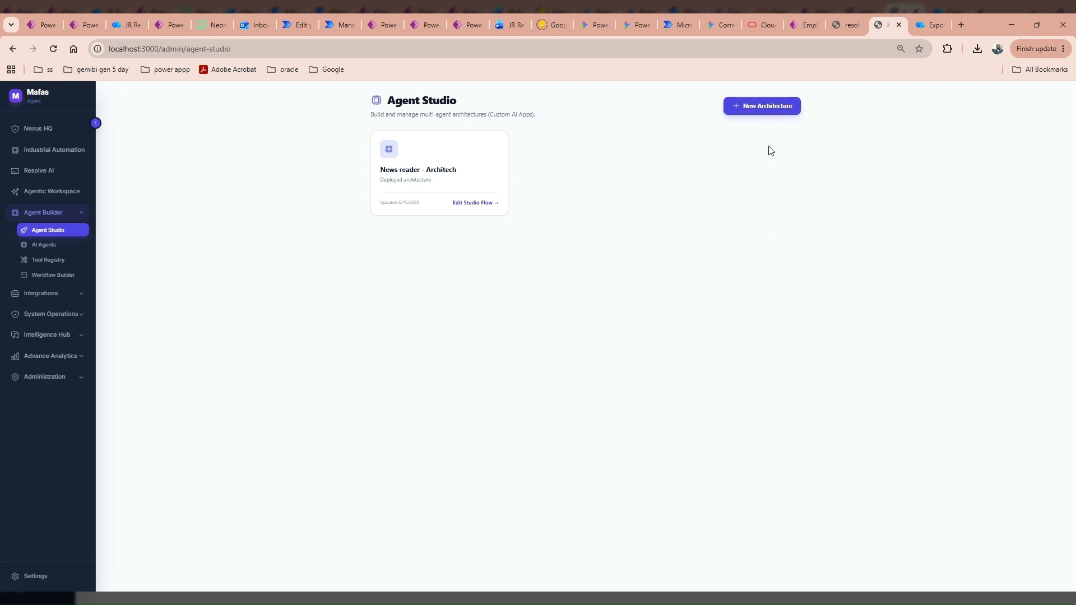
Create a new architecture, place its Supervisor Agent near the canvas top, and show its Details.
{"action": "left_click", "coordinate": [761, 112]}
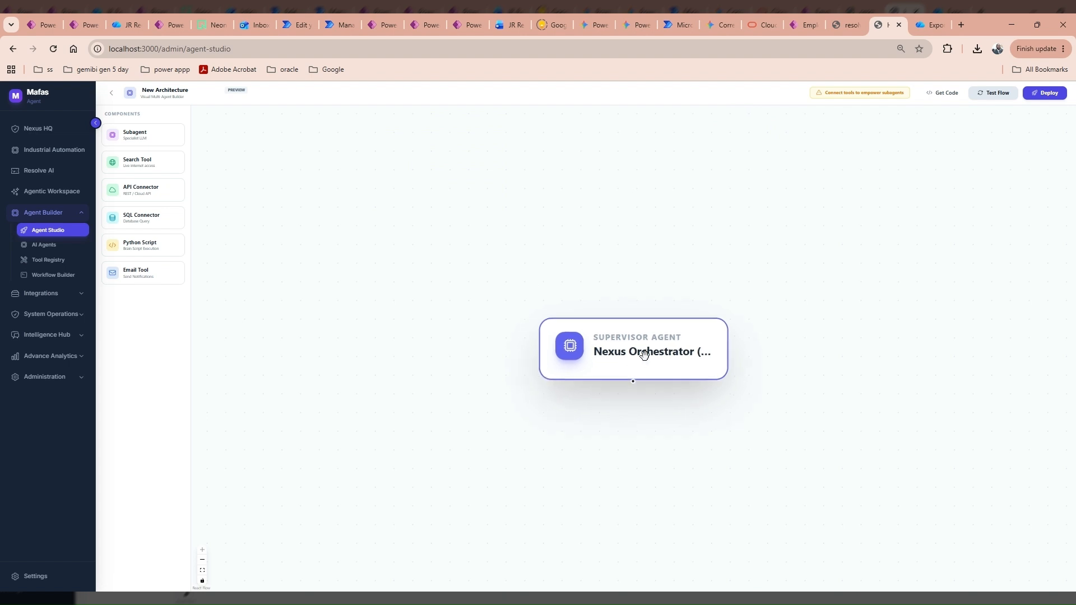
{"action": "left_click_drag", "start_coordinate": [635, 352], "coordinate": [565, 158]}
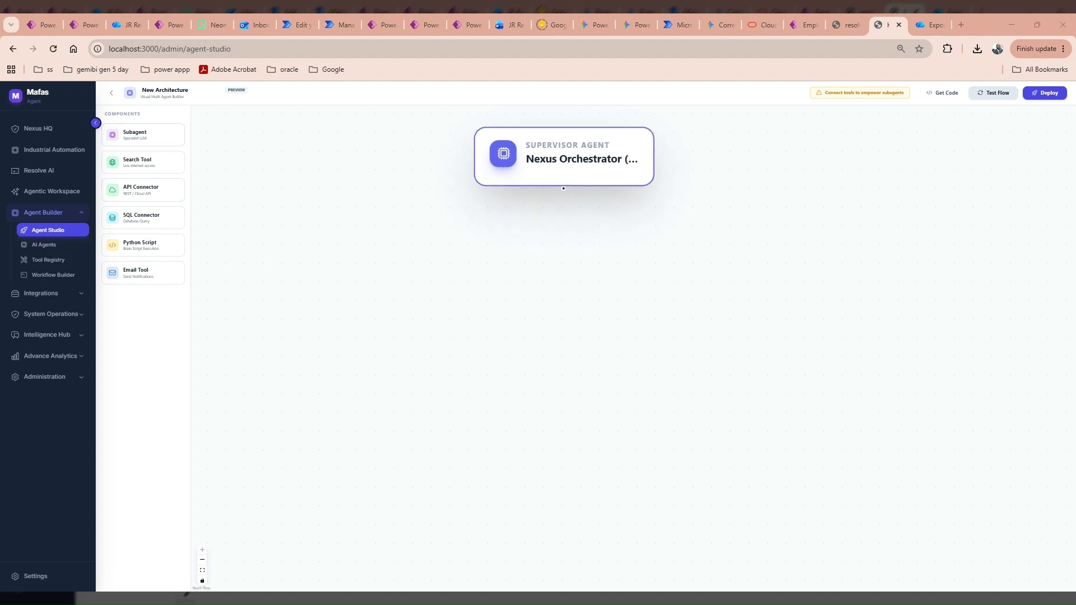
{"action": "left_click", "coordinate": [616, 144]}
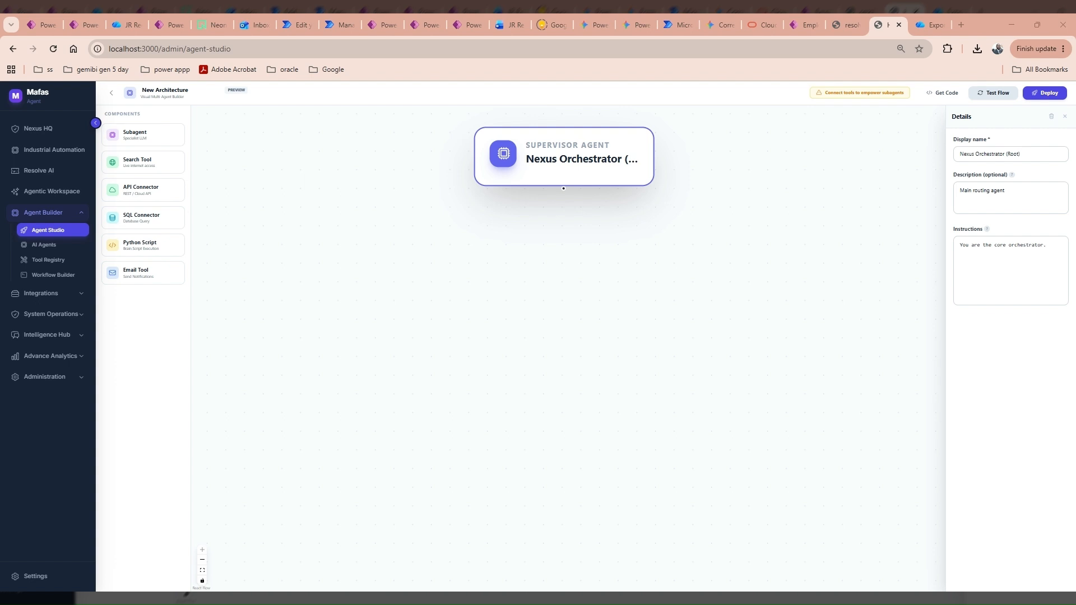
Paste 'Match Day Orchestrator' as the supervisor's name, plus its sports-news description and delegation instructions.
{"action": "left_click", "coordinate": [1009, 153]}
{"action": "key", "text": "ctrl+a"}
{"action": "type", "text": "Match Day Orchestrator"}
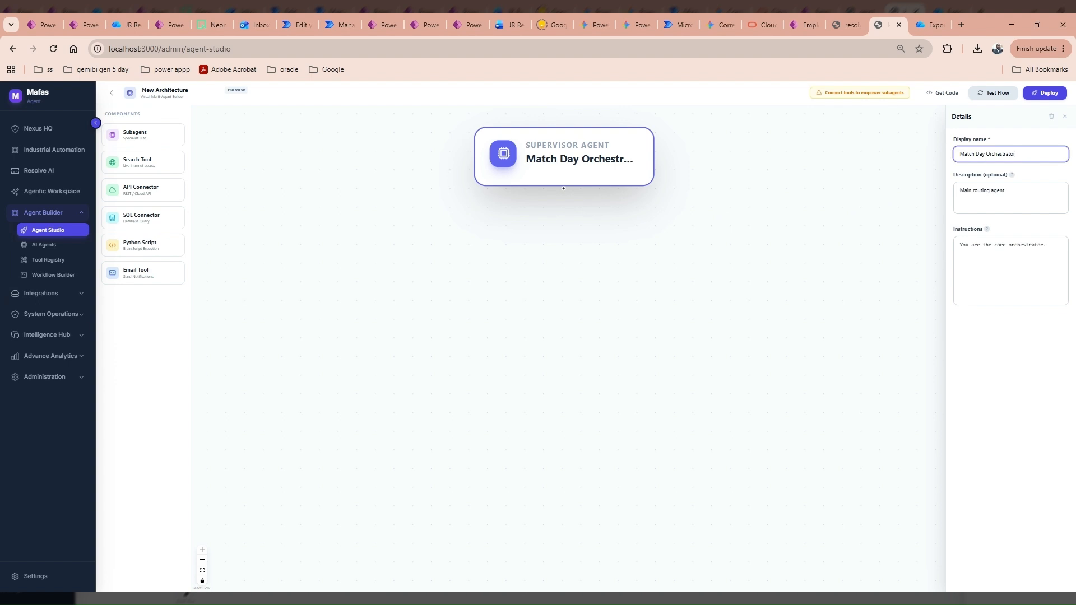
{"action": "key", "text": "alt+Tab"}
{"action": "triple_click", "coordinate": [1015, 198]}
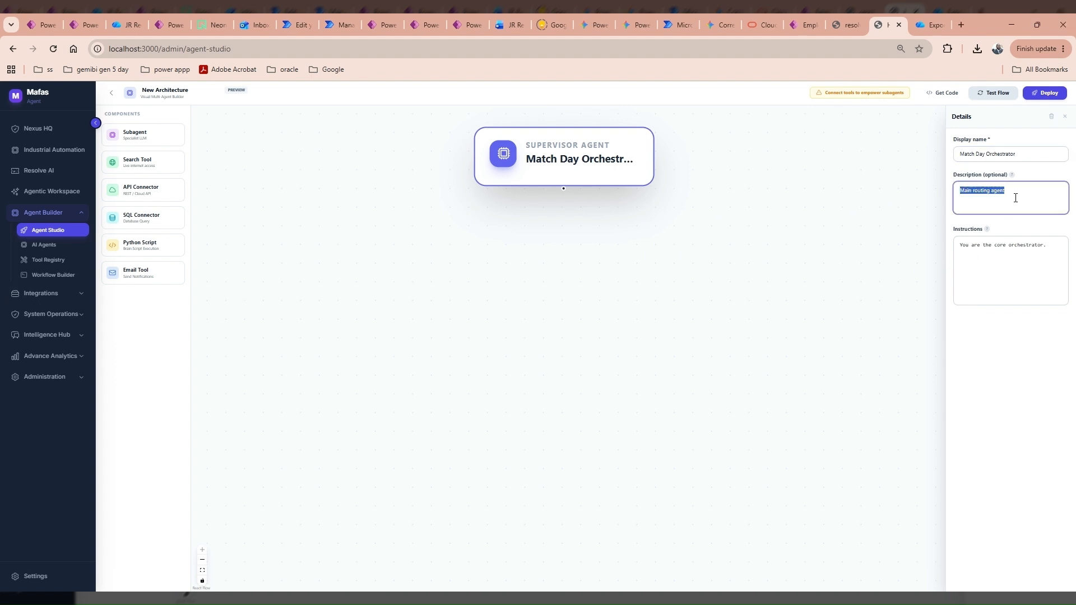
{"action": "type", "text": "Main routing agent for sports news and notifications"}
{"action": "key", "text": "alt+Tab"}
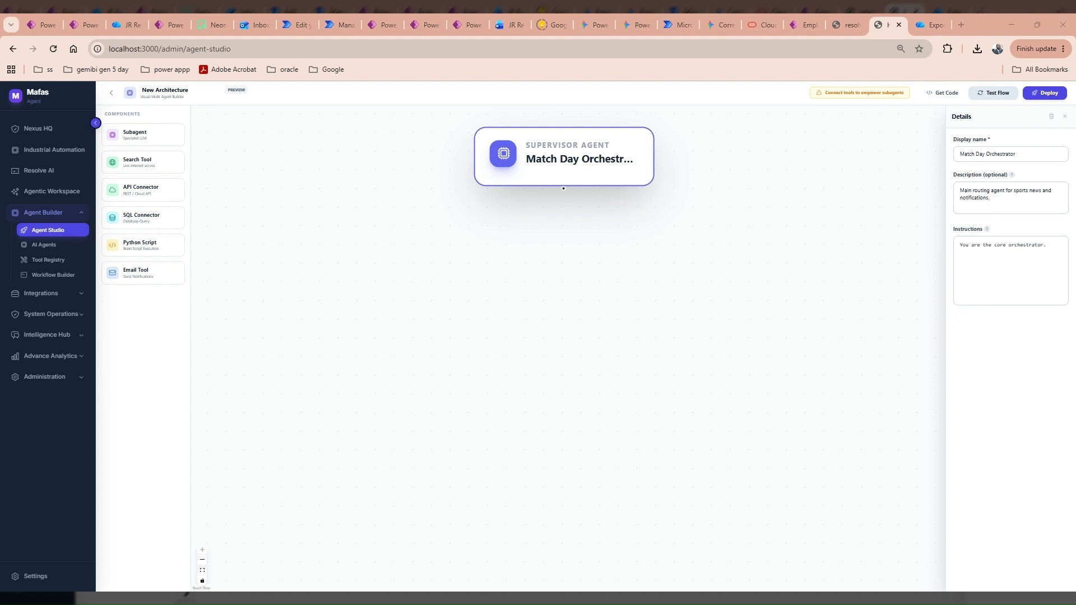
{"action": "left_click", "coordinate": [989, 280]}
{"action": "key", "text": "ctrl+a"}
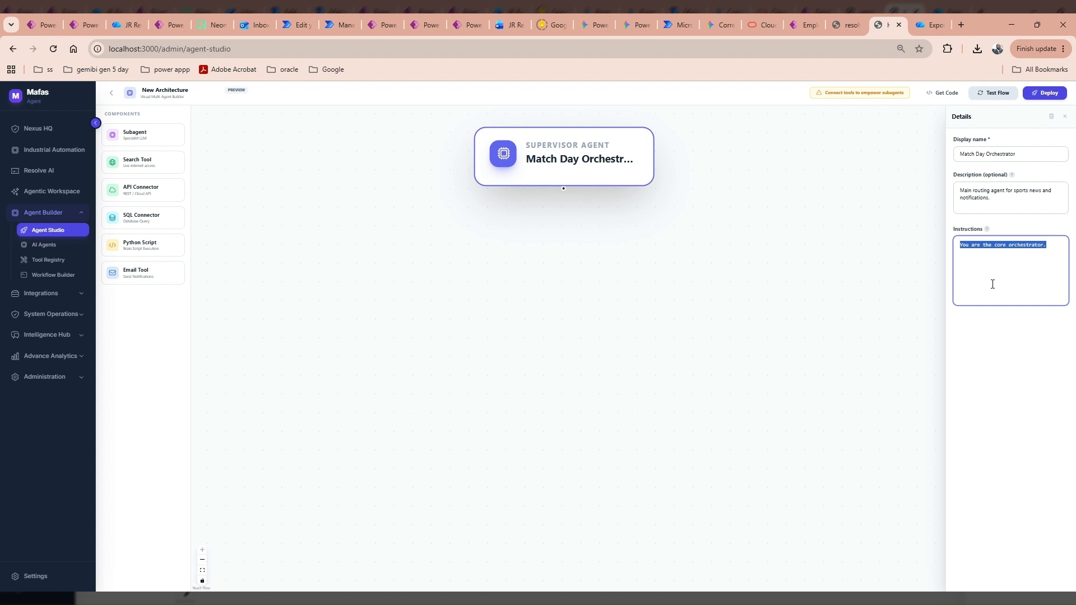
{"action": "type", "text": "You are the Match Day Orchestrator. When asked about a football match, delegate the research to the Sports News Analyst. Once you receive the summary, use the Email Tool to send the report to the user."}
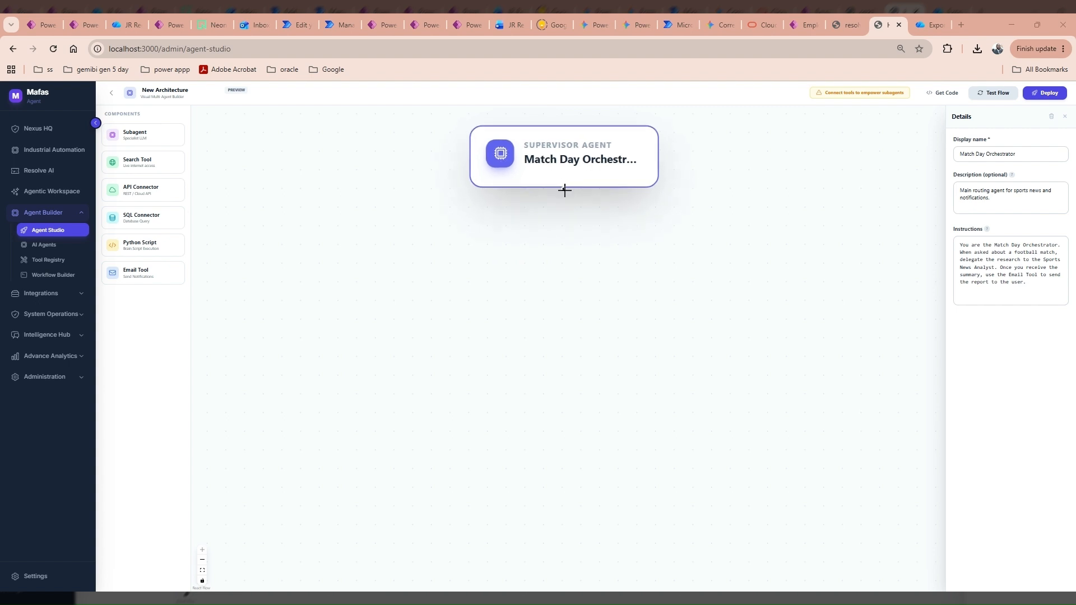
Add a subagent under the orchestrator and rename it Sports News Analyst.
{"action": "left_click_drag", "start_coordinate": [135, 141], "coordinate": [477, 244]}
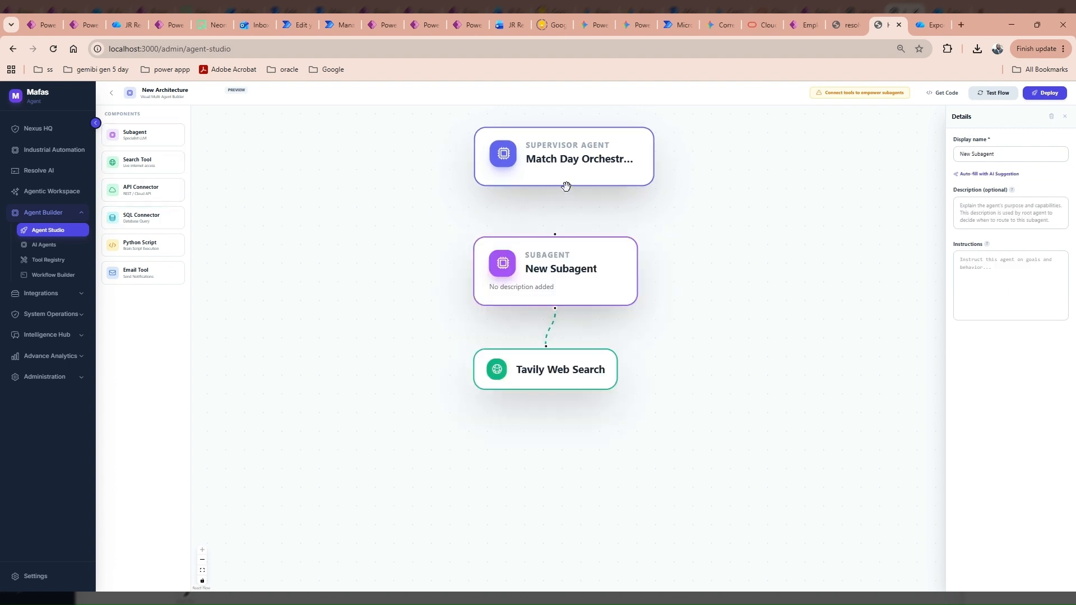
{"action": "left_click_drag", "start_coordinate": [564, 188], "coordinate": [553, 237]}
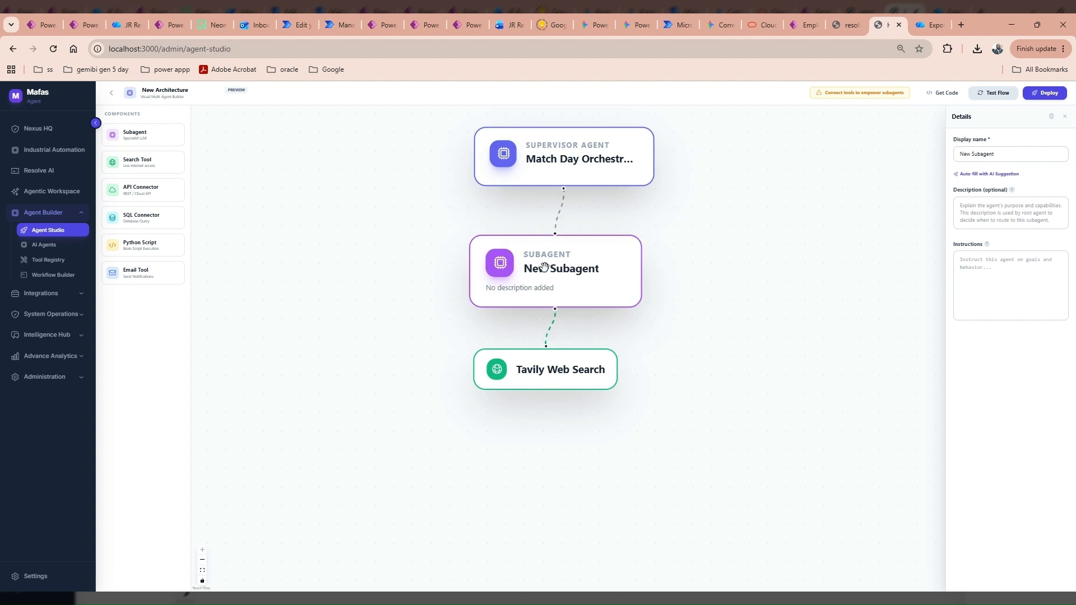
{"action": "left_click", "coordinate": [1003, 155]}
{"action": "key", "text": "ctrl+a"}
{"action": "type", "text": "Sports News Analyst"}
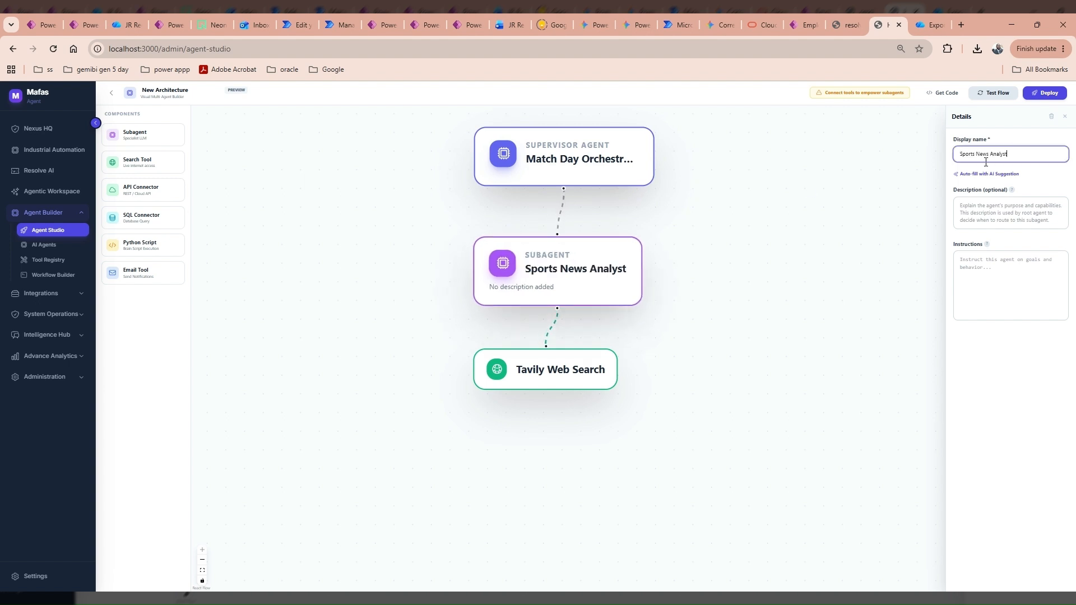
Paste the analyst's description and match-research instructions, then lower the Tavily Web Search node.
{"action": "key", "text": "alt+Tab"}
{"action": "left_click", "coordinate": [1019, 220]}
{"action": "type", "text": "Expert at finding real-time sports news, stats, and football match updates."}
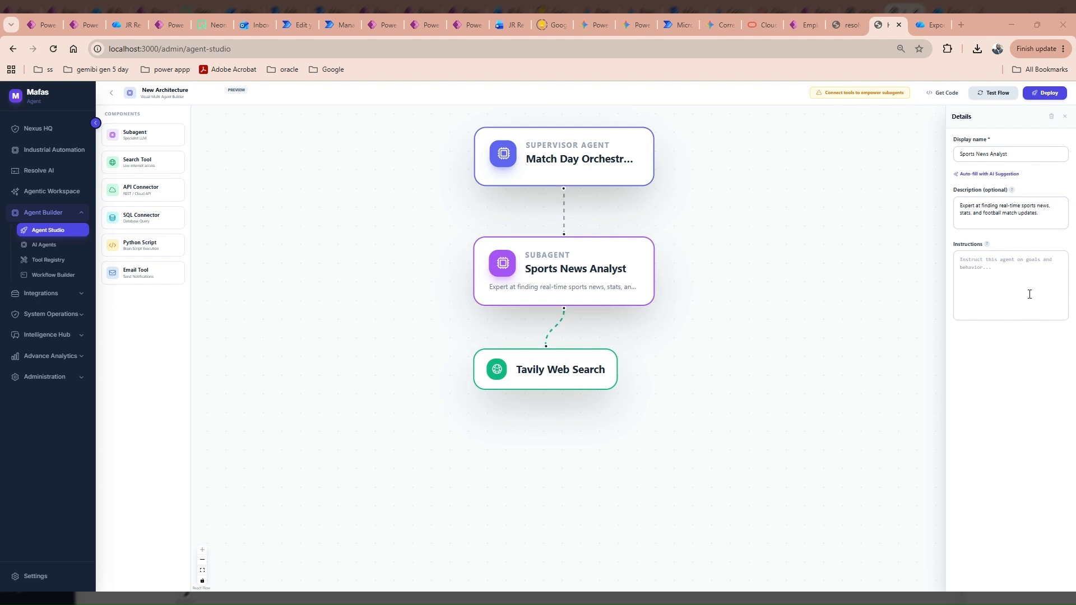
{"action": "left_click", "coordinate": [1007, 293]}
{"action": "type", "text": "You are a Sports News Analyst. Use the Tavily Web Search tool to find the most recent and accurate news regarding the Uruguay vs Saudi Arabia match. Summarize the key talking points, team news, and predictions into a clean report."}
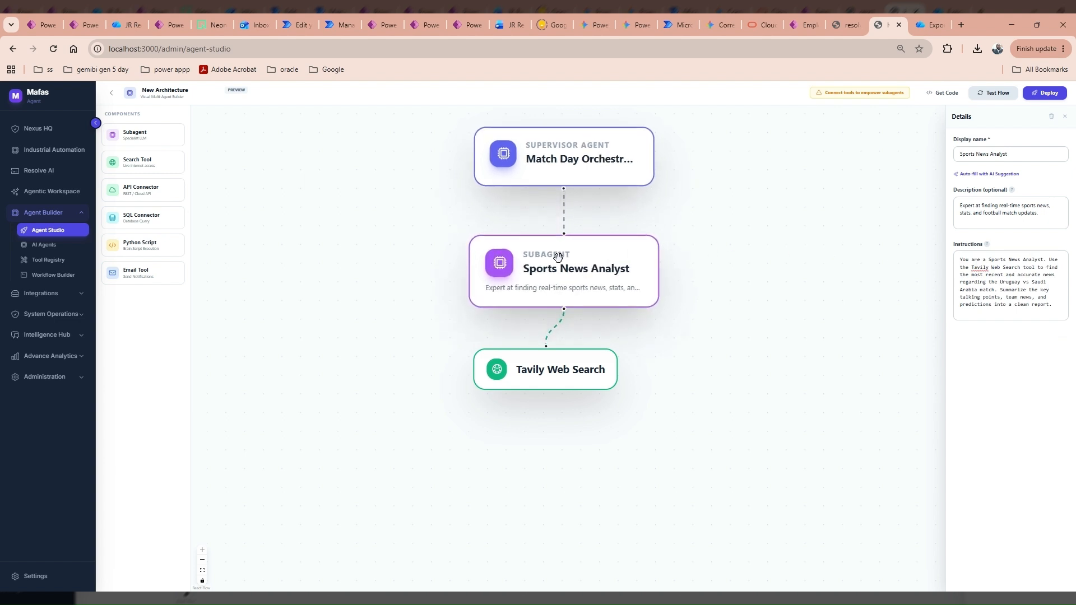
{"action": "left_click", "coordinate": [992, 209]}
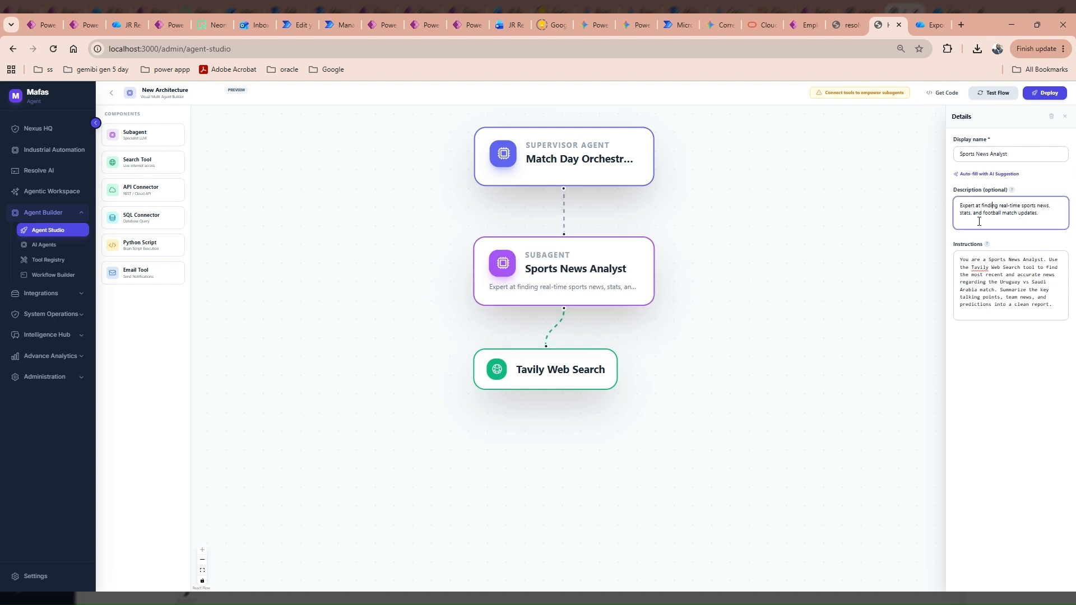
{"action": "left_click", "coordinate": [966, 290]}
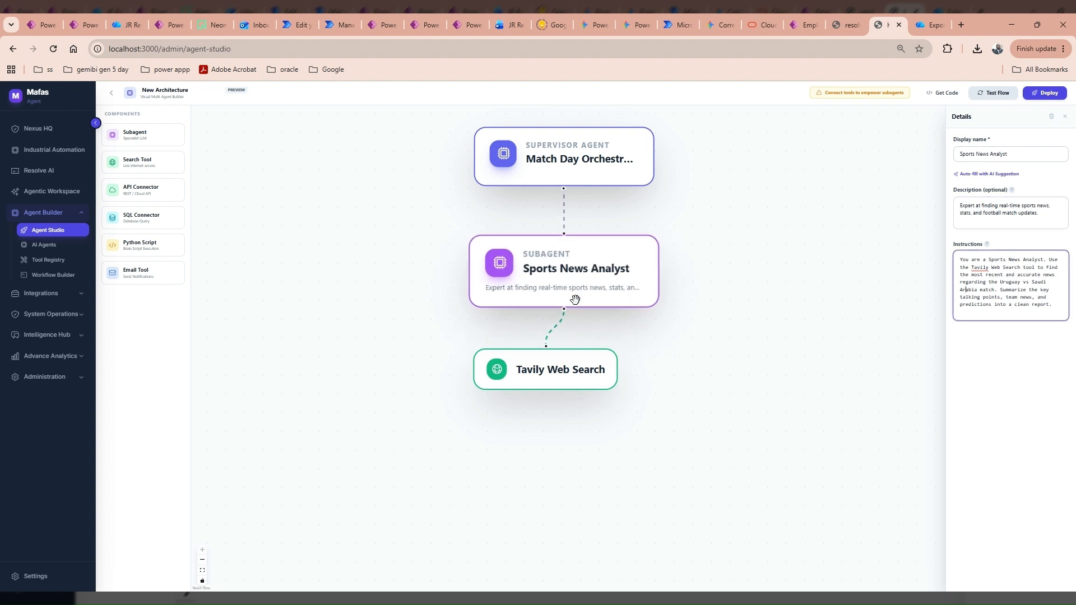
{"action": "left_click_drag", "start_coordinate": [552, 361], "coordinate": [562, 387]}
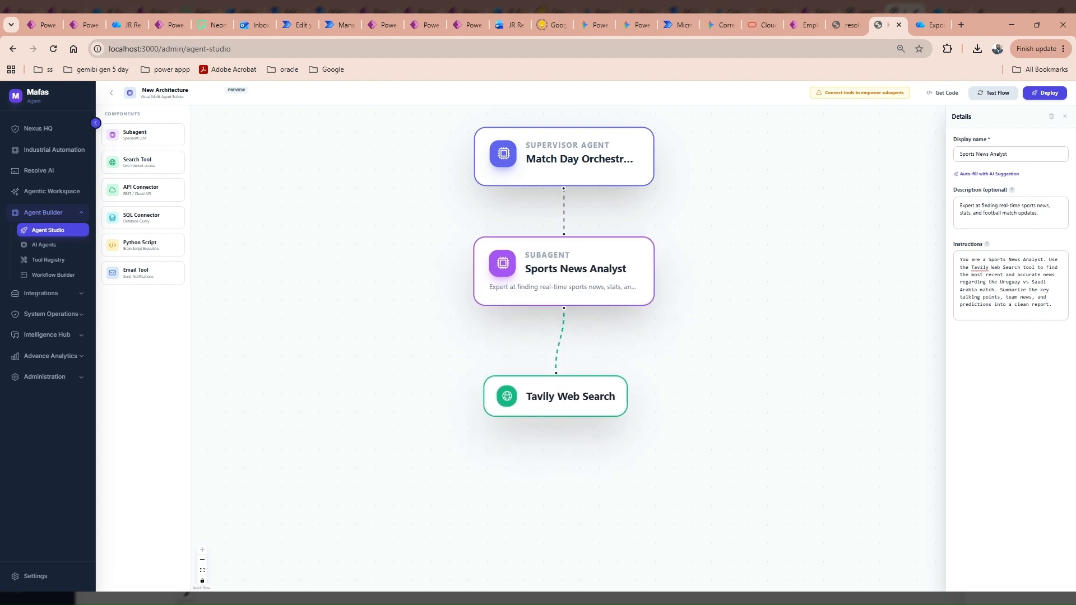
Place Tavily Web Search at the analyst's lower left and review its REST API connector settings.
{"action": "left_click_drag", "start_coordinate": [531, 396], "coordinate": [465, 391]}
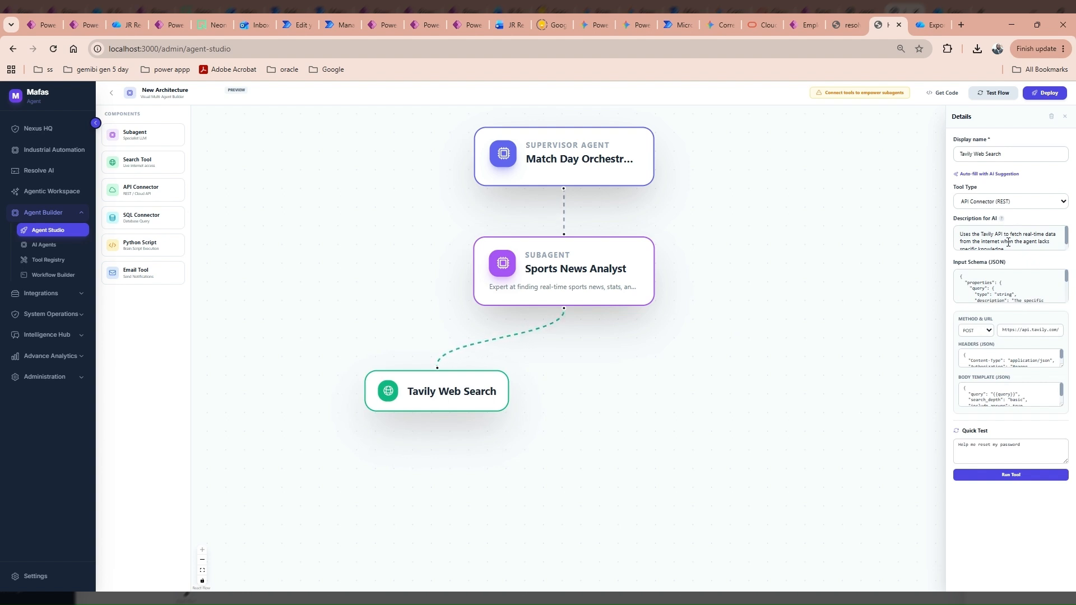
{"action": "scroll", "coordinate": [1008, 242], "scroll_direction": "down", "scroll_amount": 1}
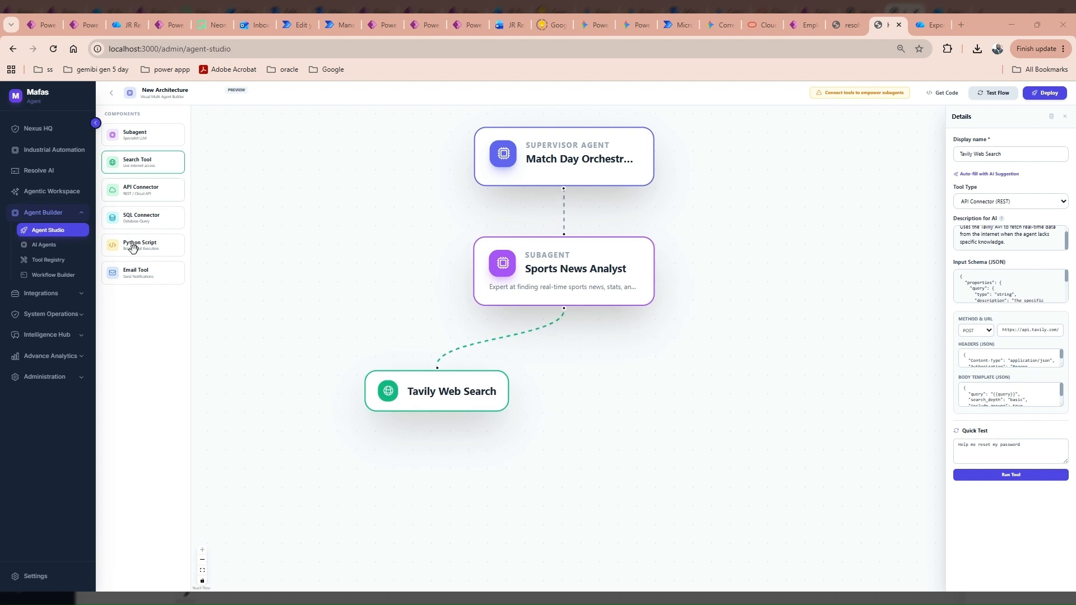
Add an Email Notification tool wired from Sports News Analyst and rename it Match Update Mailer.
{"action": "left_click_drag", "start_coordinate": [130, 276], "coordinate": [621, 355]}
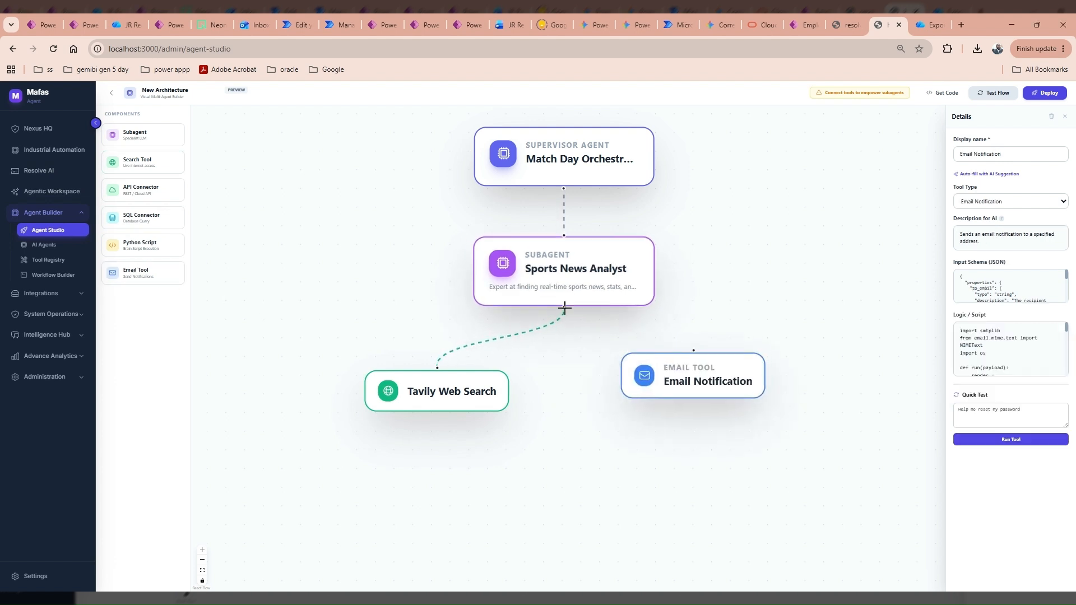
{"action": "left_click_drag", "start_coordinate": [566, 307], "coordinate": [695, 350]}
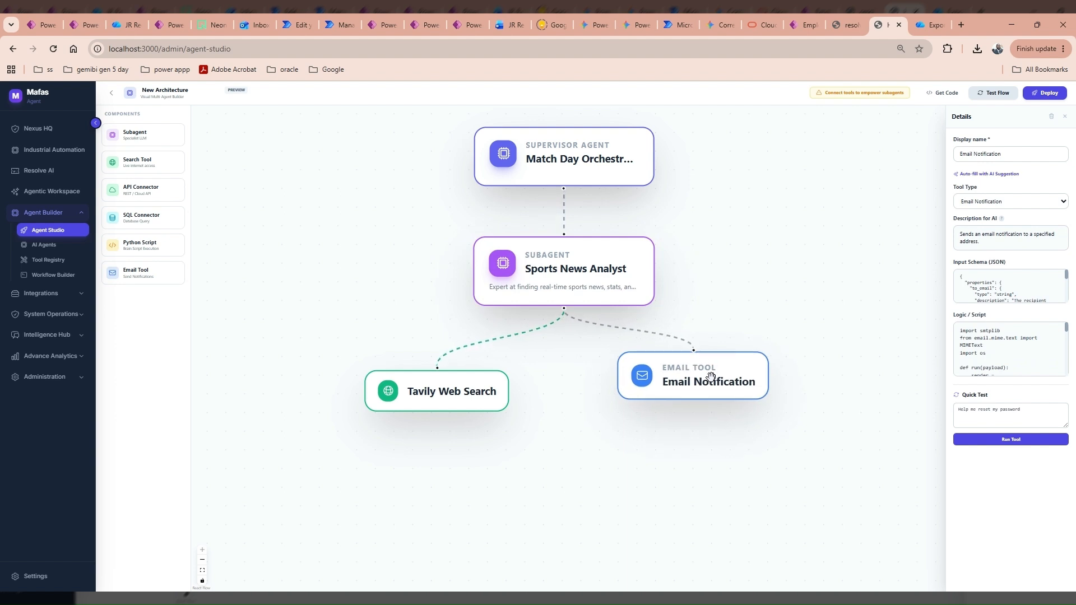
{"action": "left_click", "coordinate": [1004, 175]}
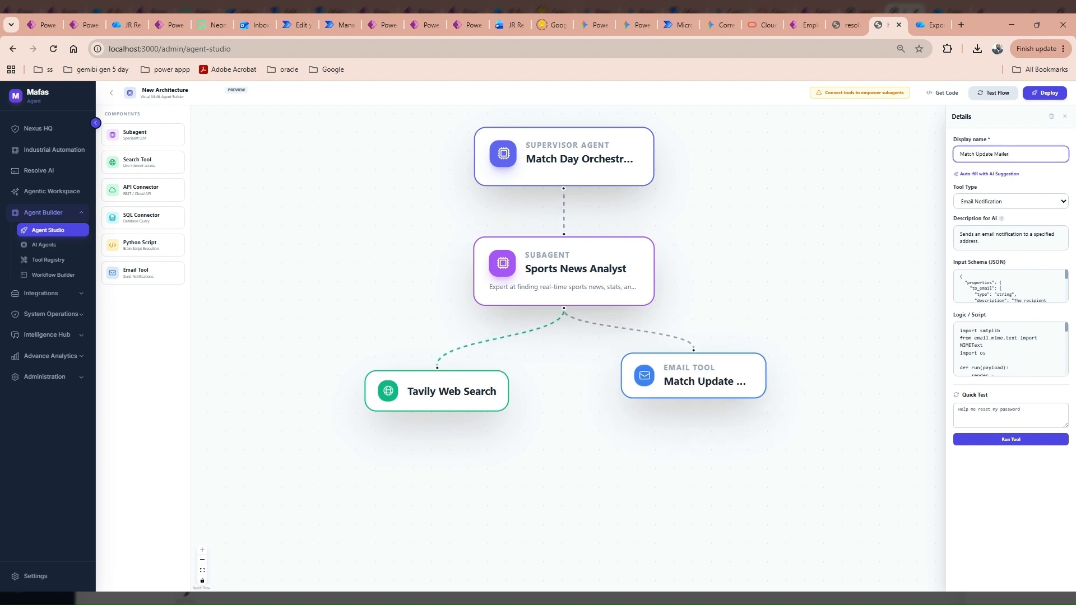
{"action": "key", "text": "alt+Tab"}
Describe the mailer for the AI as emailing the finalized football match summary.
{"action": "left_click", "coordinate": [1009, 241]}
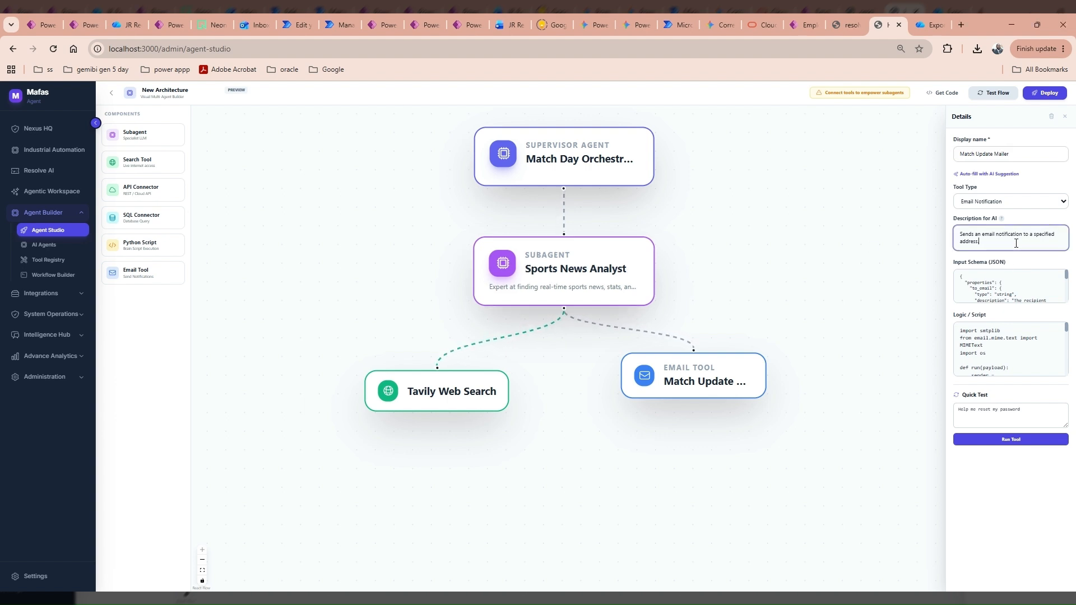
{"action": "key", "text": "ctrl+a"}
{"action": "type", "text": "Trigger this tool ONLY when you are ready to send the finalized football match news summary to the user via email."}
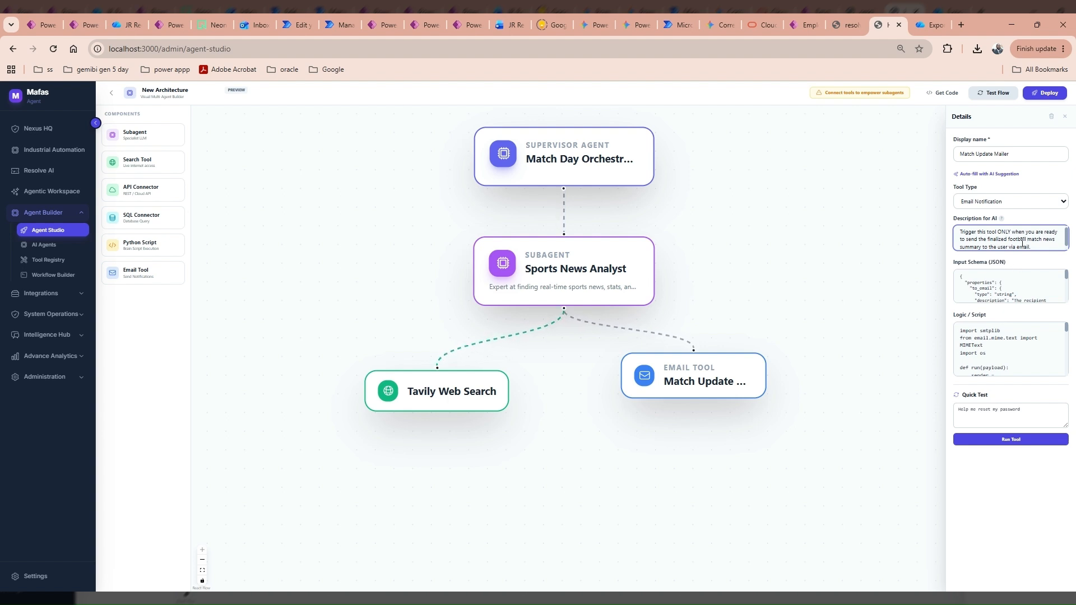
{"action": "scroll", "coordinate": [1035, 242], "scroll_direction": "down", "scroll_amount": 1}
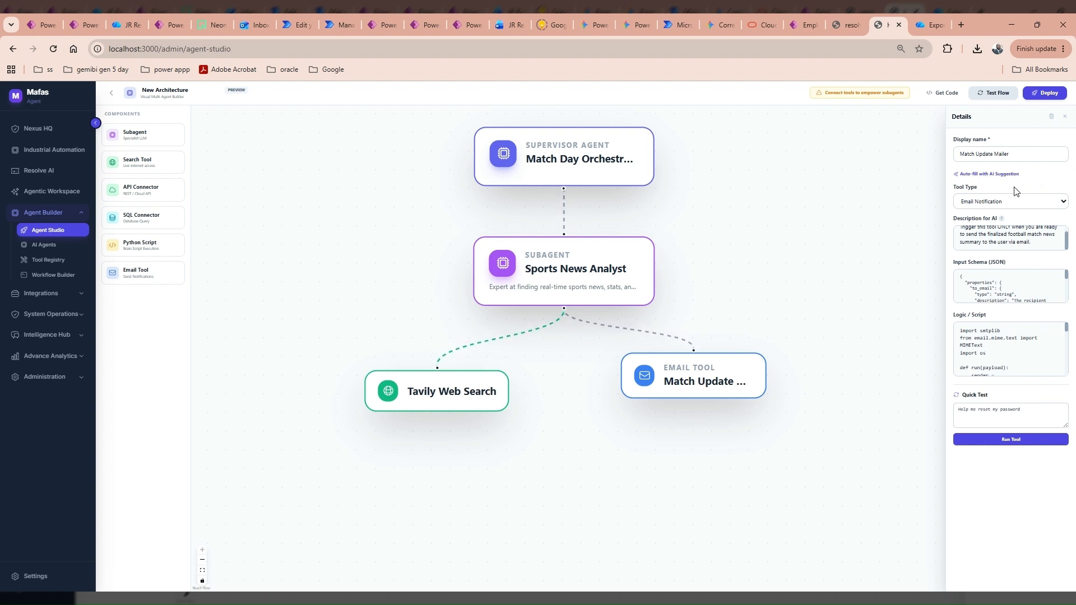
Test-run the mailer, deploy the architecture to Runtime, and open System Simulation from the orchestrator.
{"action": "left_click", "coordinate": [1021, 439]}
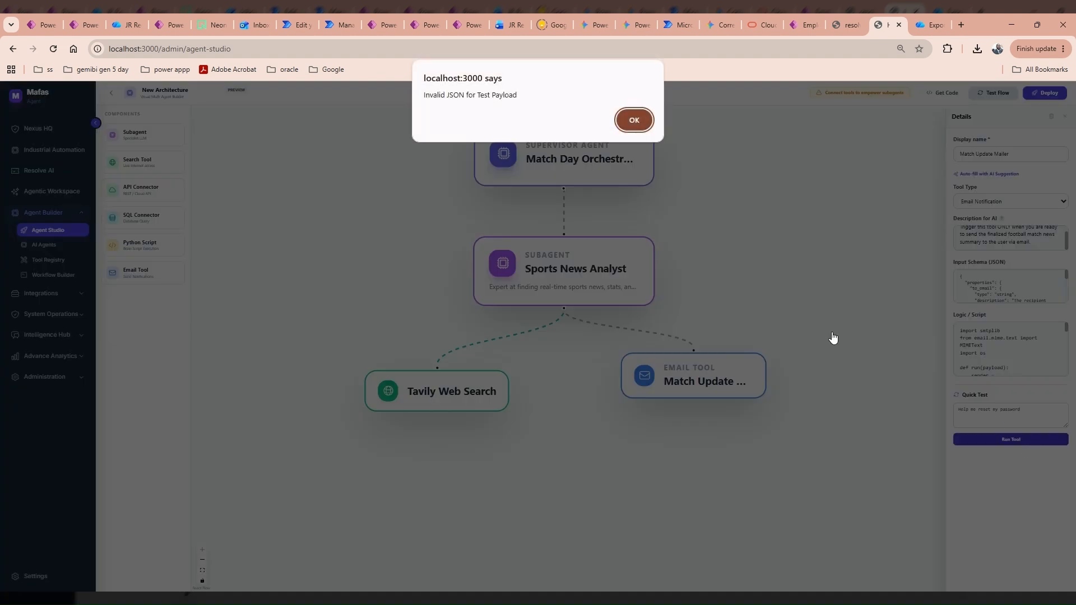
{"action": "left_click", "coordinate": [632, 120]}
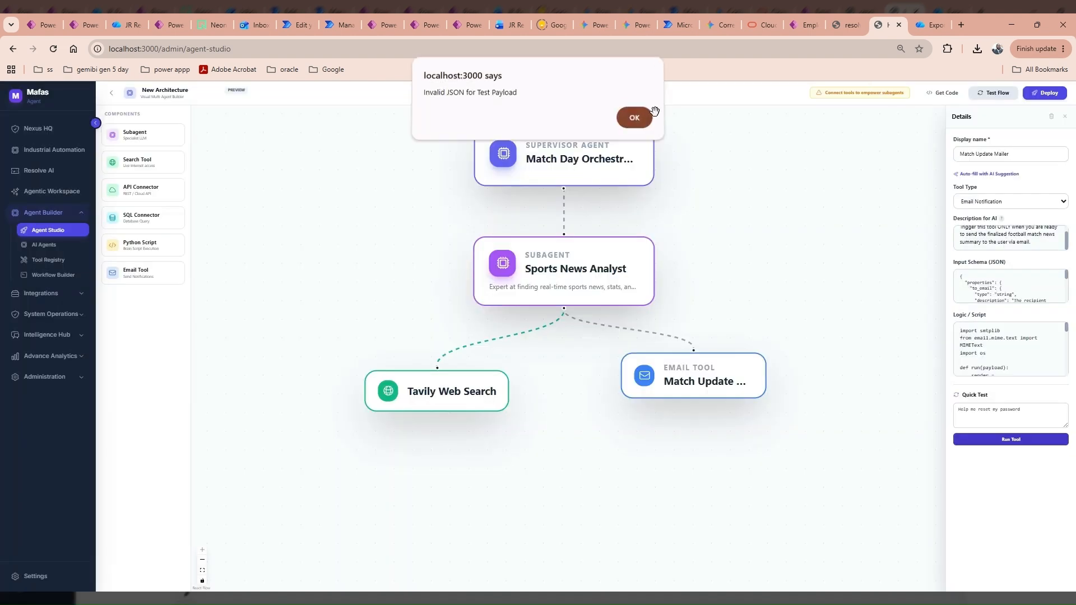
{"action": "left_click", "coordinate": [1038, 97]}
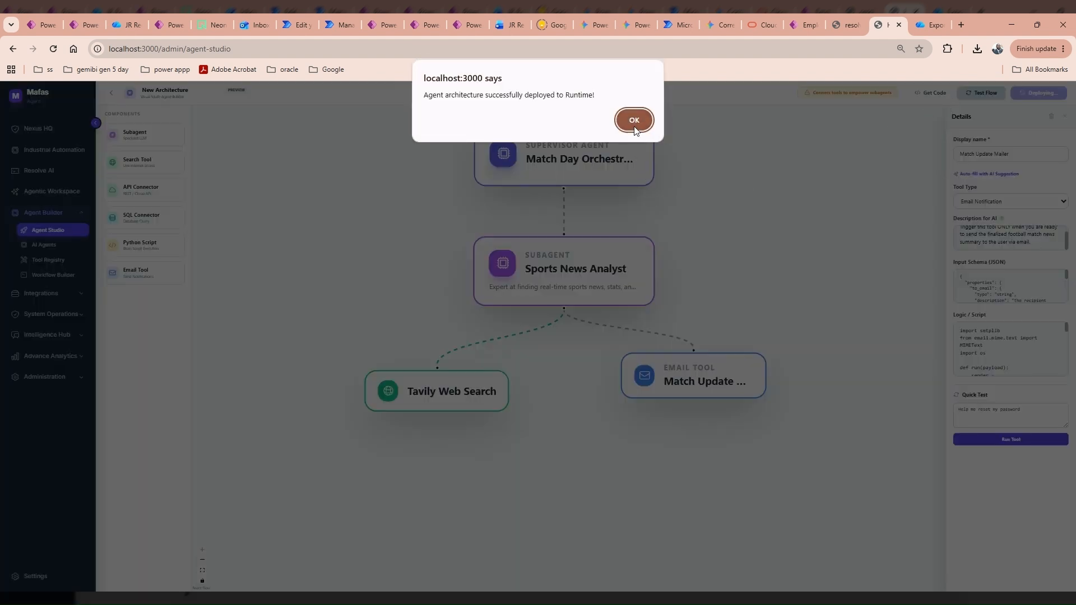
{"action": "left_click", "coordinate": [633, 118]}
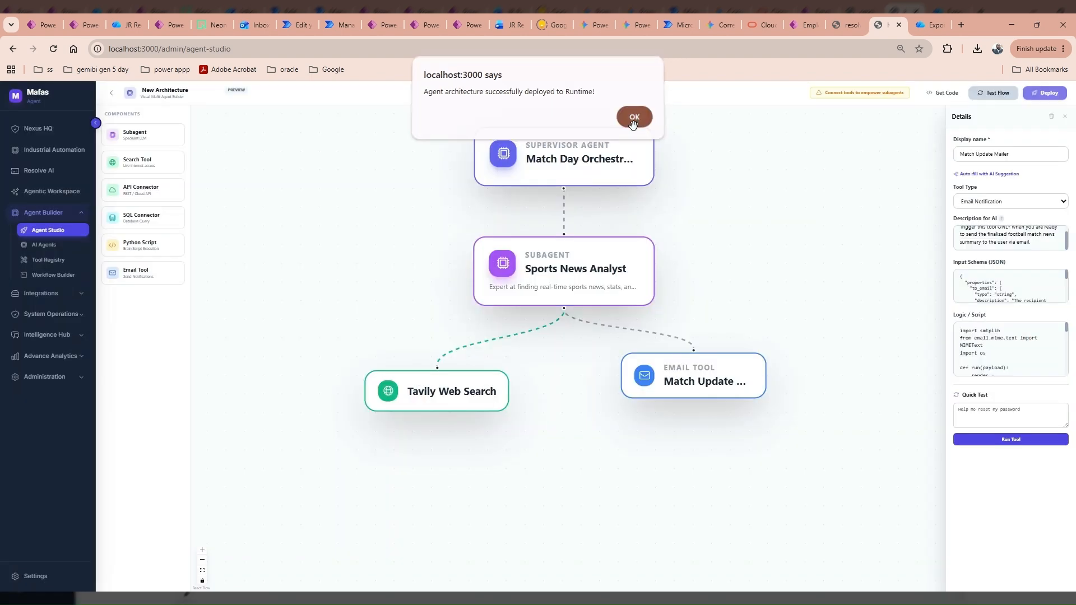
{"action": "left_click", "coordinate": [530, 150]}
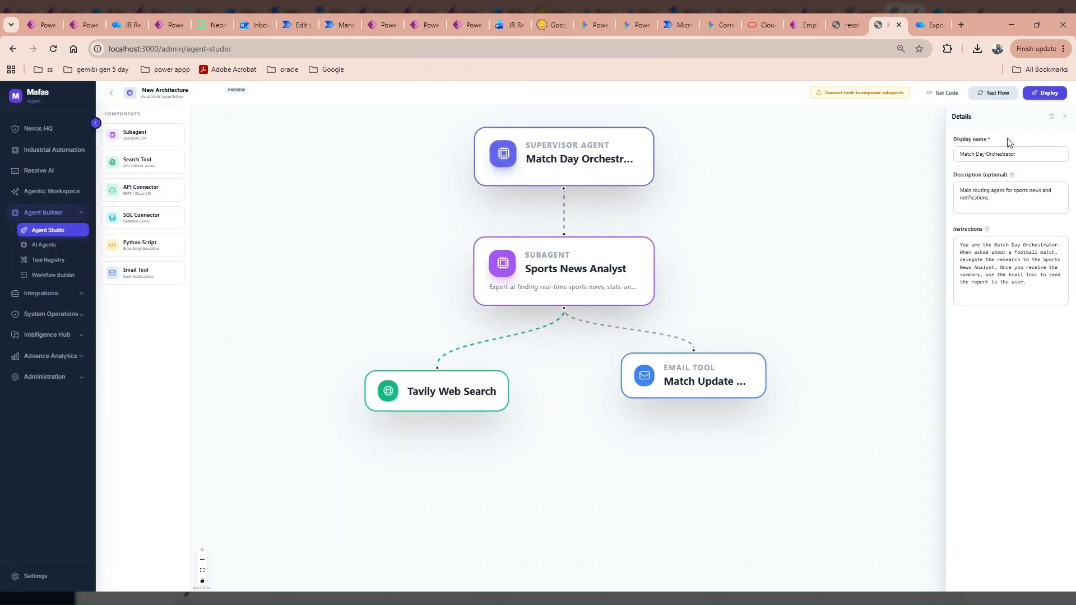
{"action": "left_click", "coordinate": [991, 93]}
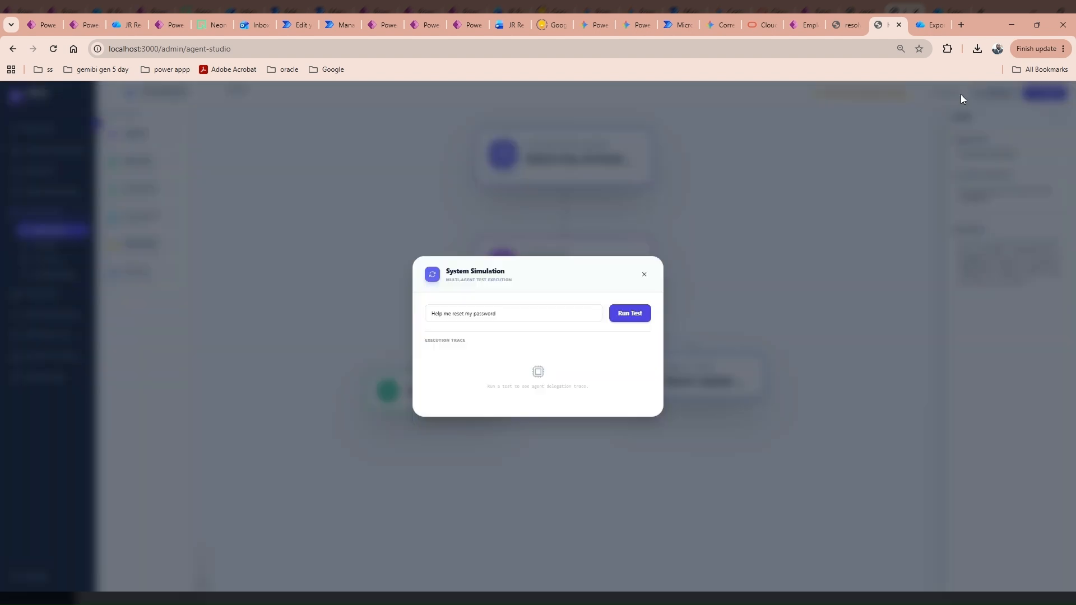
Replace the test prompt with a question about today's football match and run the simulation.
{"action": "left_click", "coordinate": [523, 314]}
{"action": "key", "text": "ctrl+a"}
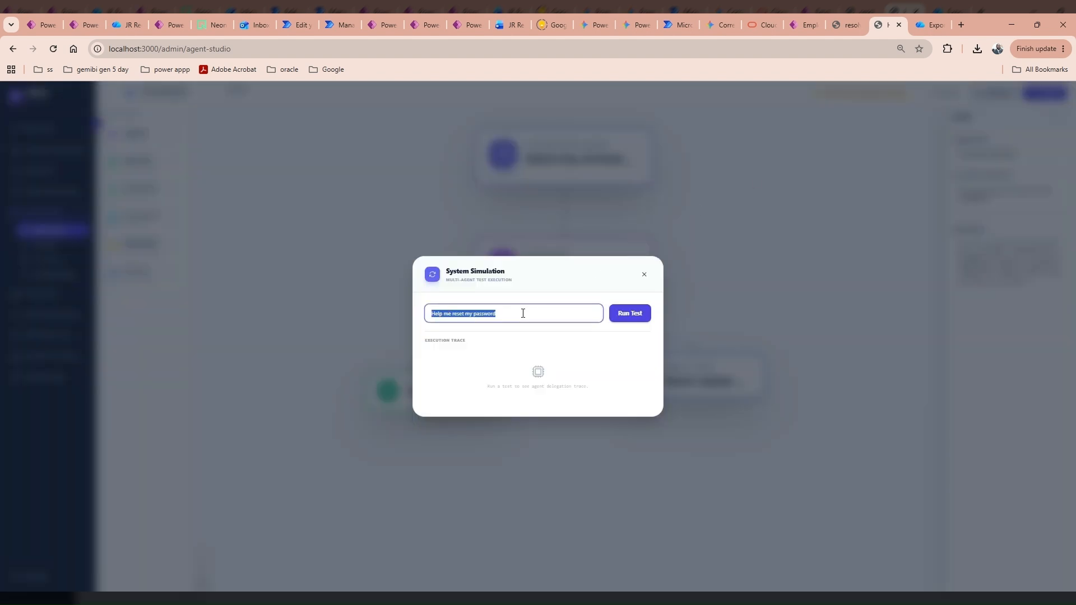
{"action": "type", "text": "g"}
{"action": "left_click", "coordinate": [625, 314]}
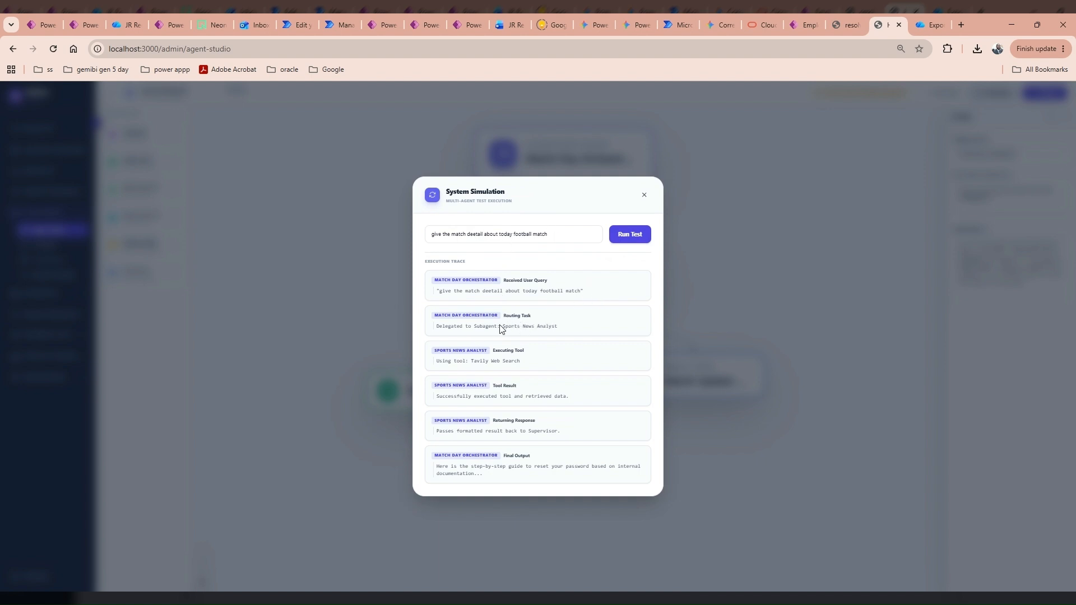
Inspect the trace's hand-off to Sports News Analyst and Tavily Web Search, and its Final Output.
{"action": "left_click_drag", "start_coordinate": [501, 326], "coordinate": [554, 330]}
{"action": "left_click_drag", "start_coordinate": [514, 397], "coordinate": [507, 397]}
{"action": "left_click", "coordinate": [544, 397]}
{"action": "triple_click", "coordinate": [465, 474]}
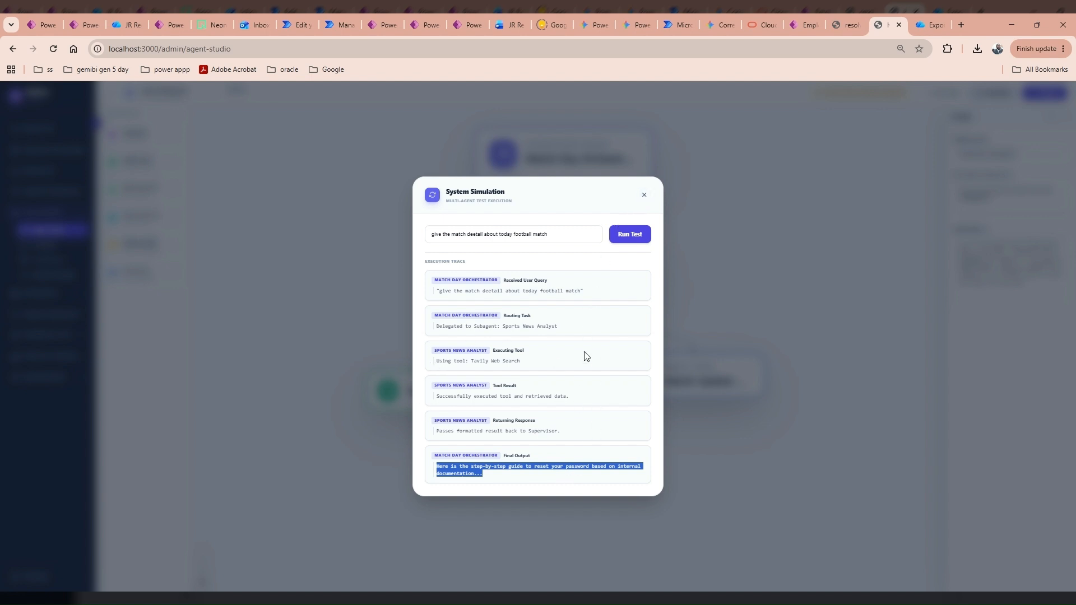
{"action": "left_click", "coordinate": [652, 225]}
Close the simulation test and redeploy the architecture, acknowledging the deployment message.
{"action": "left_click", "coordinate": [643, 199]}
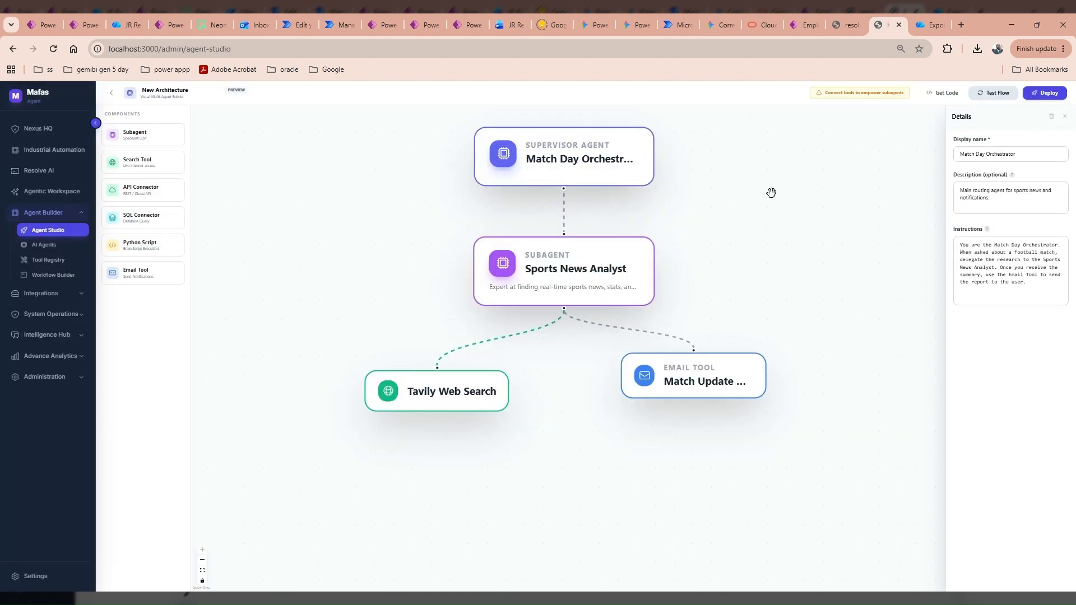
{"action": "left_click", "coordinate": [1042, 93]}
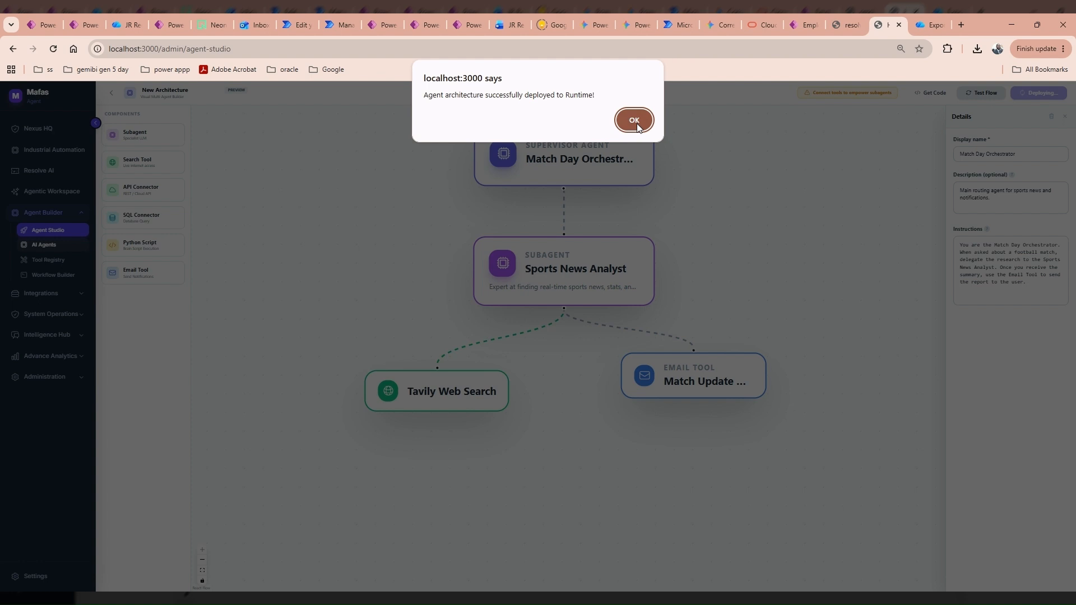
{"action": "left_click", "coordinate": [635, 121]}
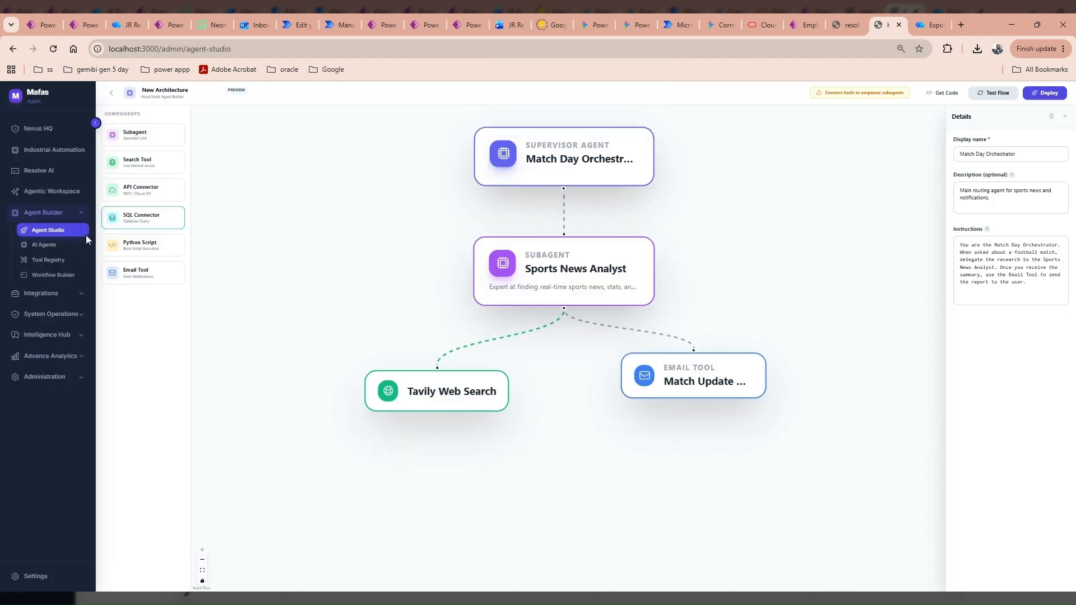
Review the AI Agents, Tool Registry and Workflow Builder pages, then return to the Agent Studio architecture list.
{"action": "left_click", "coordinate": [59, 248]}
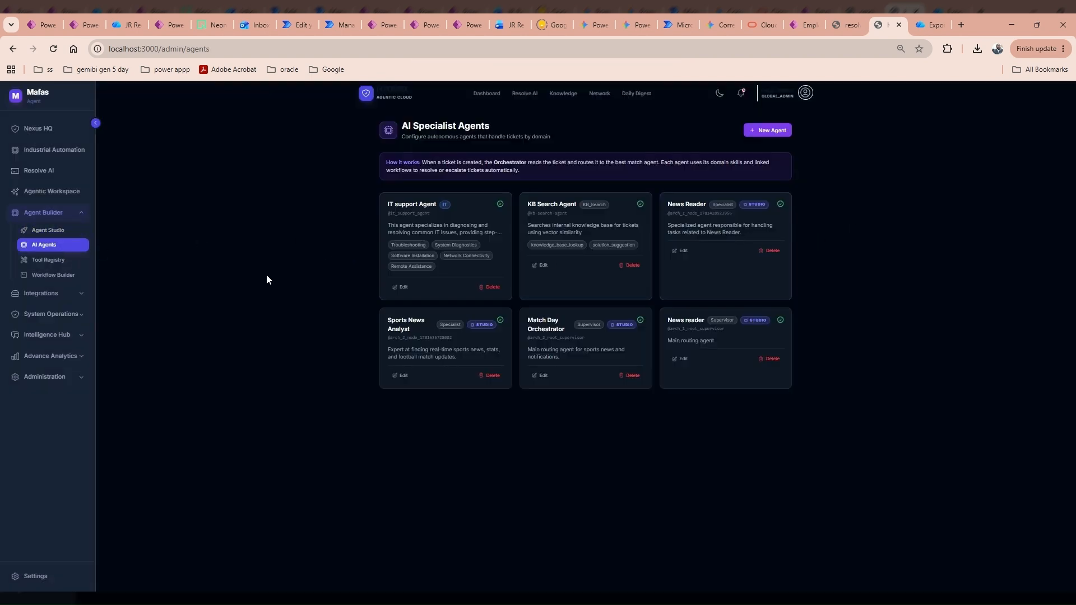
{"action": "left_click", "coordinate": [49, 261]}
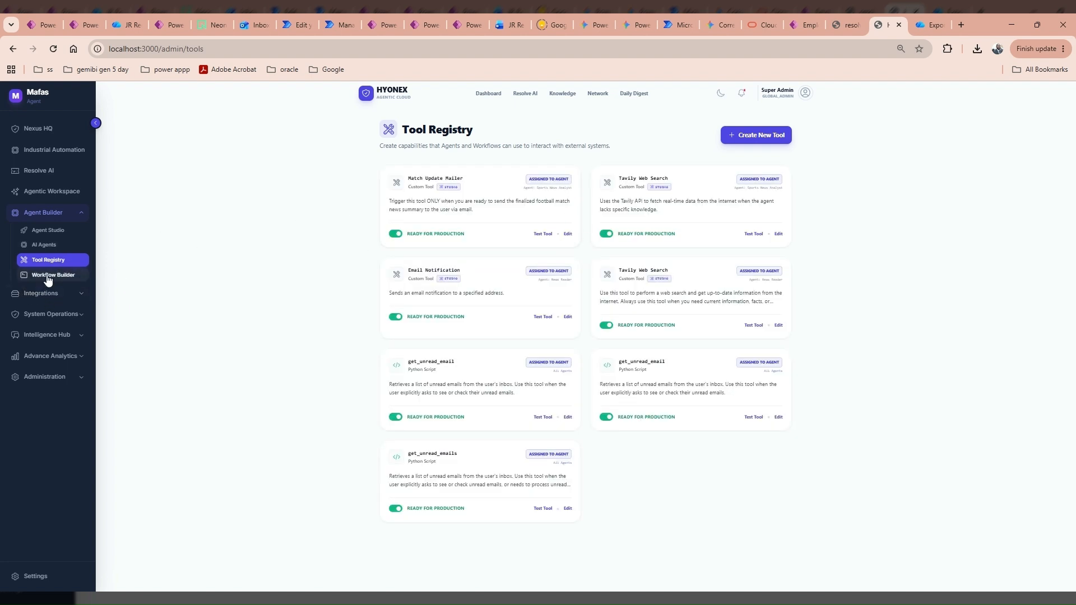
{"action": "left_click", "coordinate": [48, 275]}
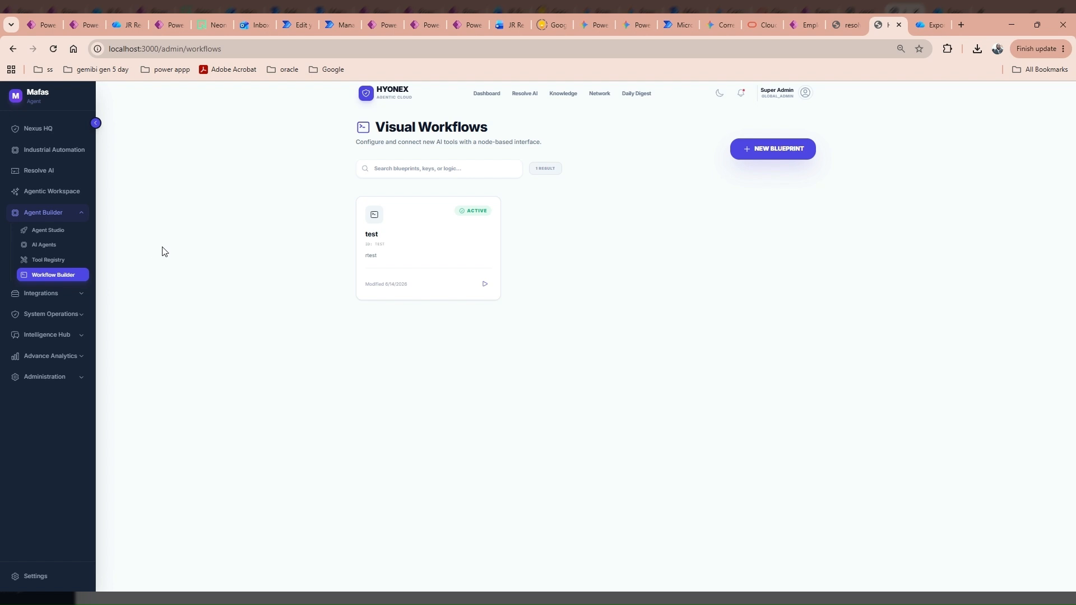
{"action": "left_click", "coordinate": [53, 231]}
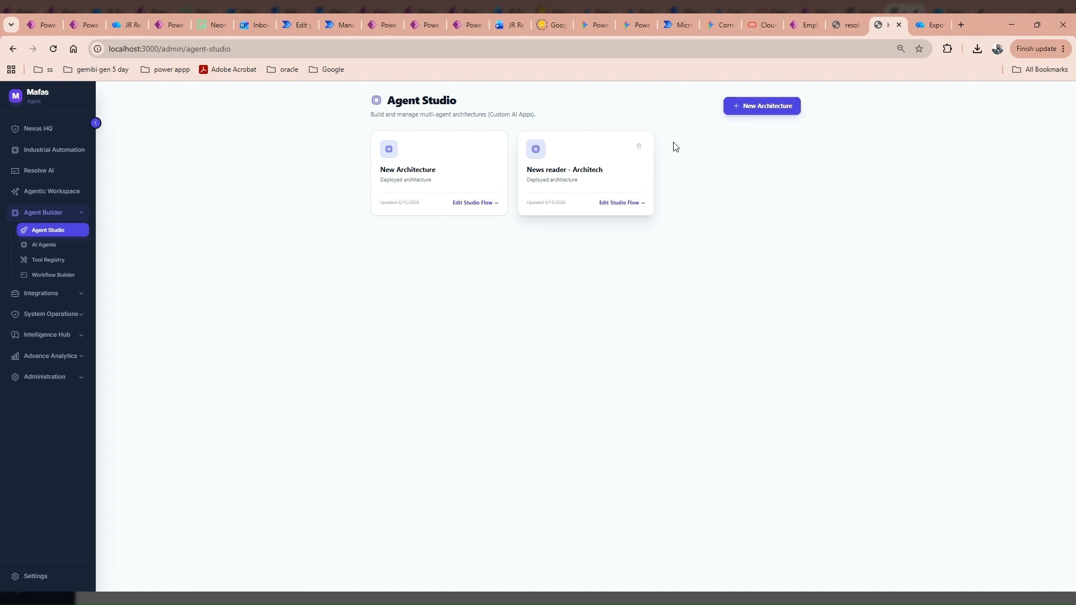
{"action": "left_click", "coordinate": [31, 191]}
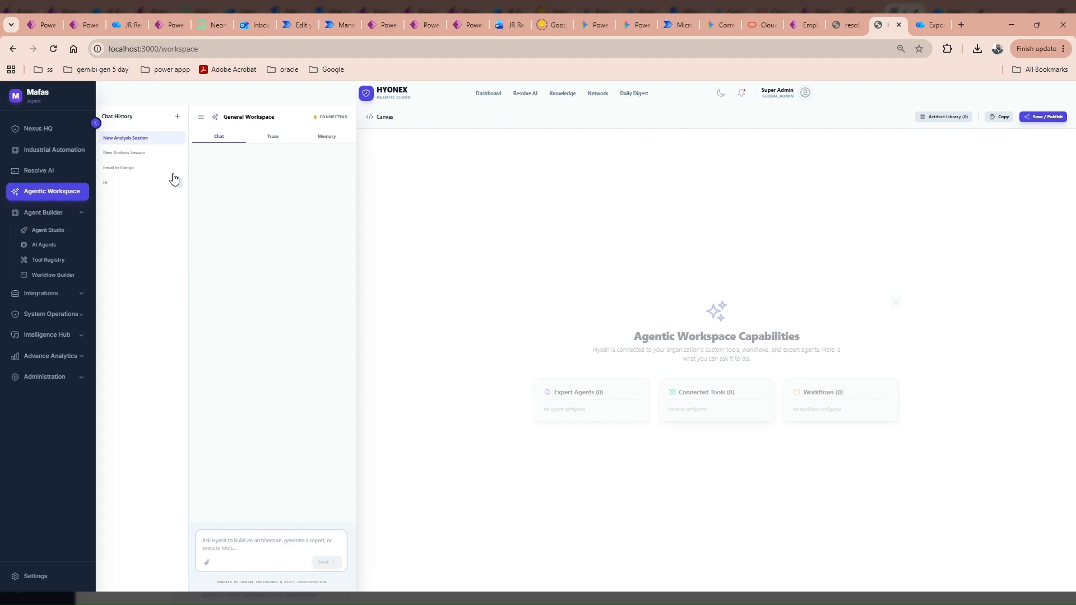
{"action": "left_click", "coordinate": [178, 119]}
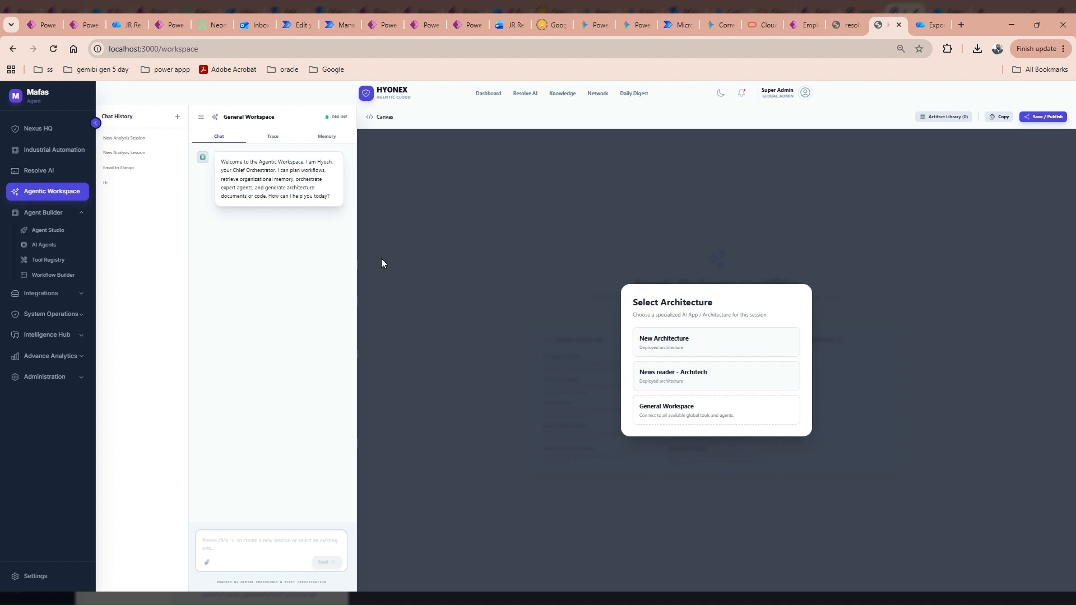
{"action": "left_click", "coordinate": [49, 229]}
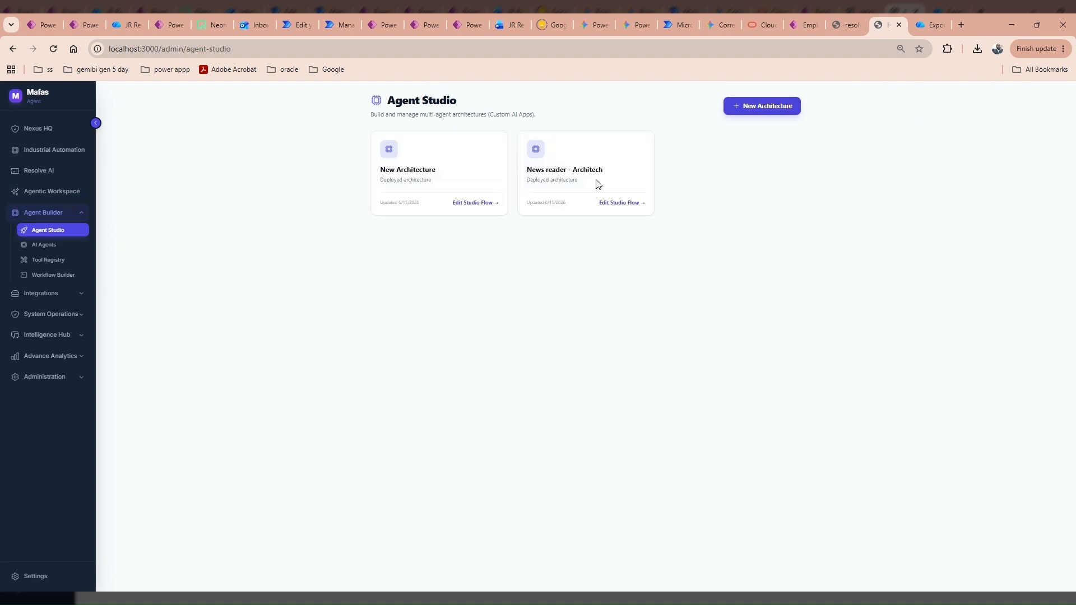
Rename the New Architecture flow to 'Match Day New Reader'.
{"action": "left_click", "coordinate": [471, 203]}
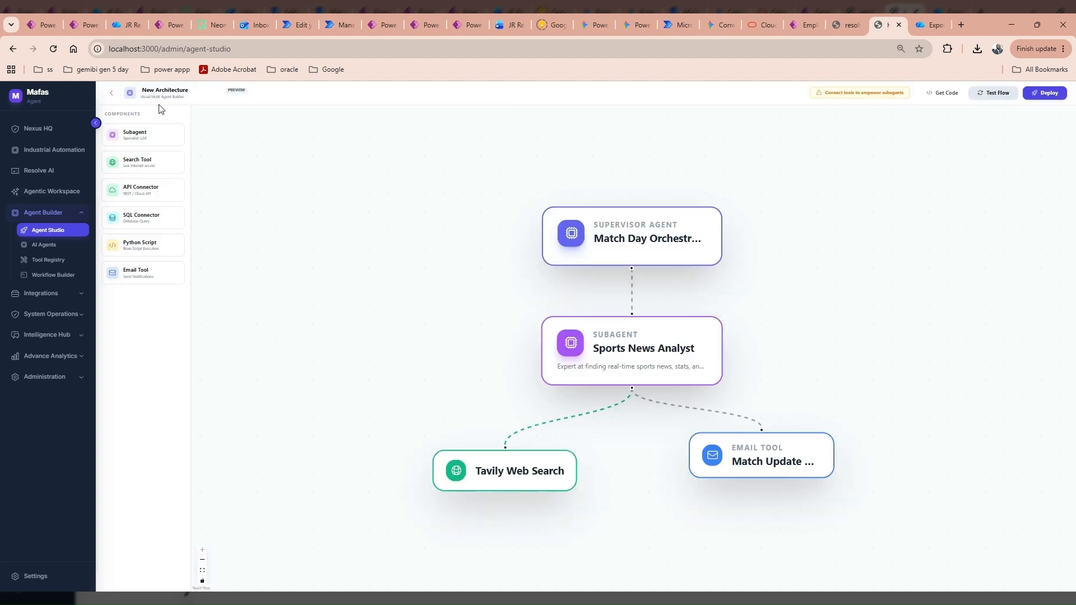
{"action": "left_click", "coordinate": [161, 90]}
{"action": "double_click", "coordinate": [177, 86]}
{"action": "left_click", "coordinate": [180, 90]}
{"action": "type", "text": "Match Day N"}
{"action": "type", "text": "ew Reader"}
Deploy Match Day New Reader to Runtime, dismiss the success alert, and go to Agentic Workspace.
{"action": "left_click", "coordinate": [1031, 96]}
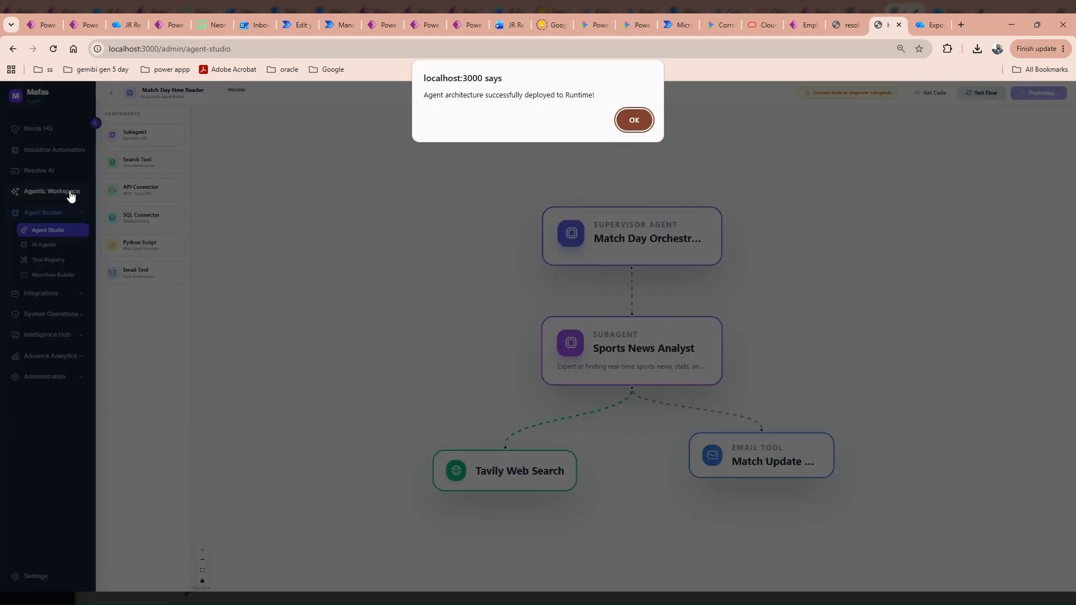
{"action": "left_click", "coordinate": [641, 120]}
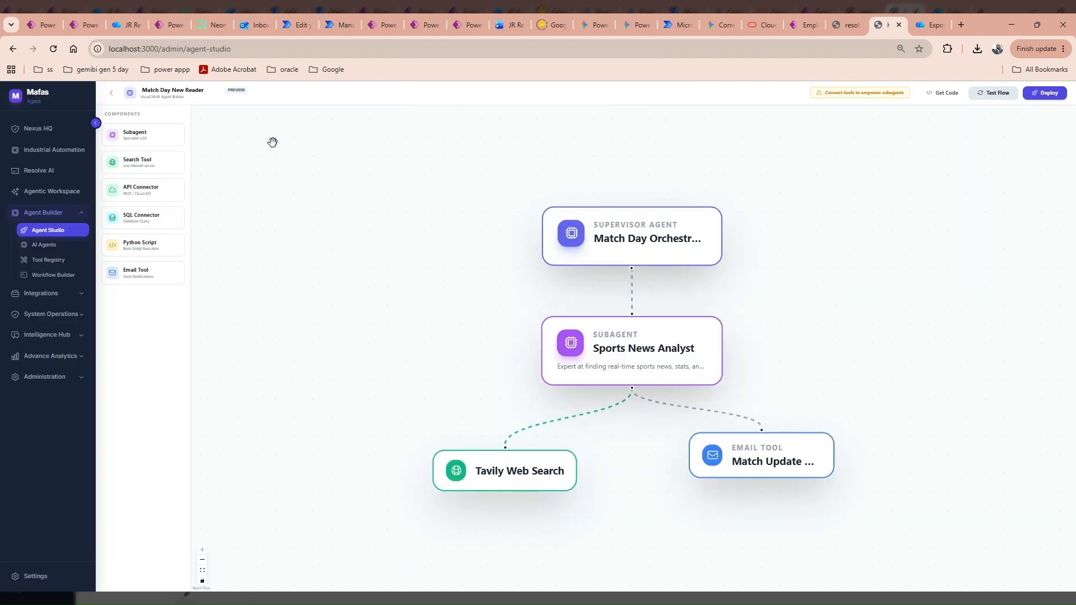
{"action": "left_click", "coordinate": [53, 193]}
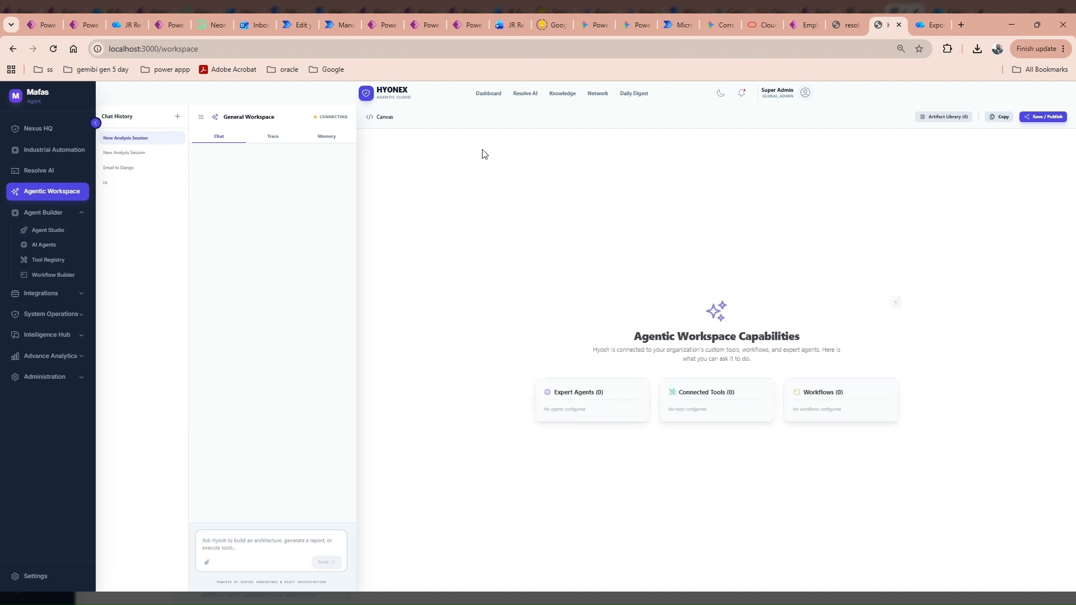
Start a new workspace chat session based on the Match Day New Reader architecture.
{"action": "left_click", "coordinate": [177, 116]}
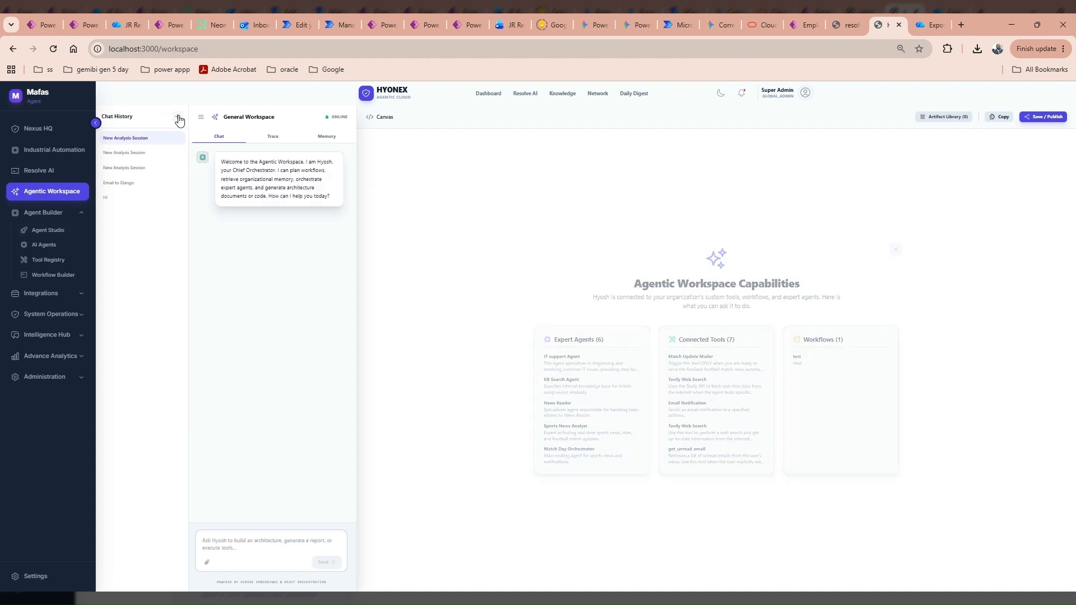
{"action": "left_click", "coordinate": [177, 116]}
{"action": "left_click", "coordinate": [699, 350]}
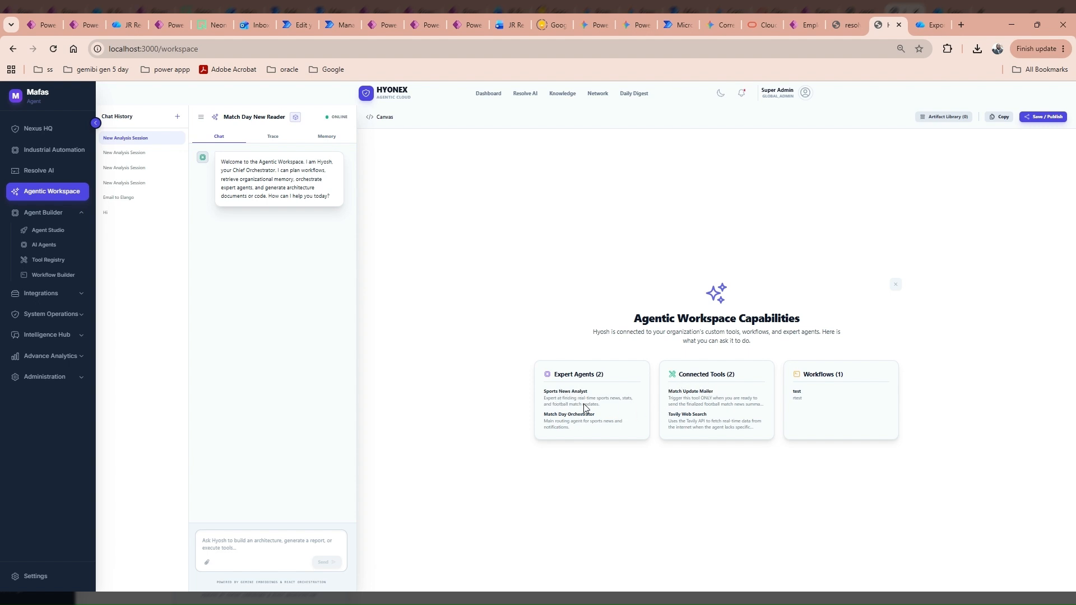
Review the Expert Agents and Connected Tools capability cards for the session.
{"action": "left_click_drag", "start_coordinate": [558, 390], "coordinate": [576, 420]}
{"action": "left_click", "coordinate": [586, 428]}
{"action": "left_click_drag", "start_coordinate": [754, 432], "coordinate": [655, 390]}
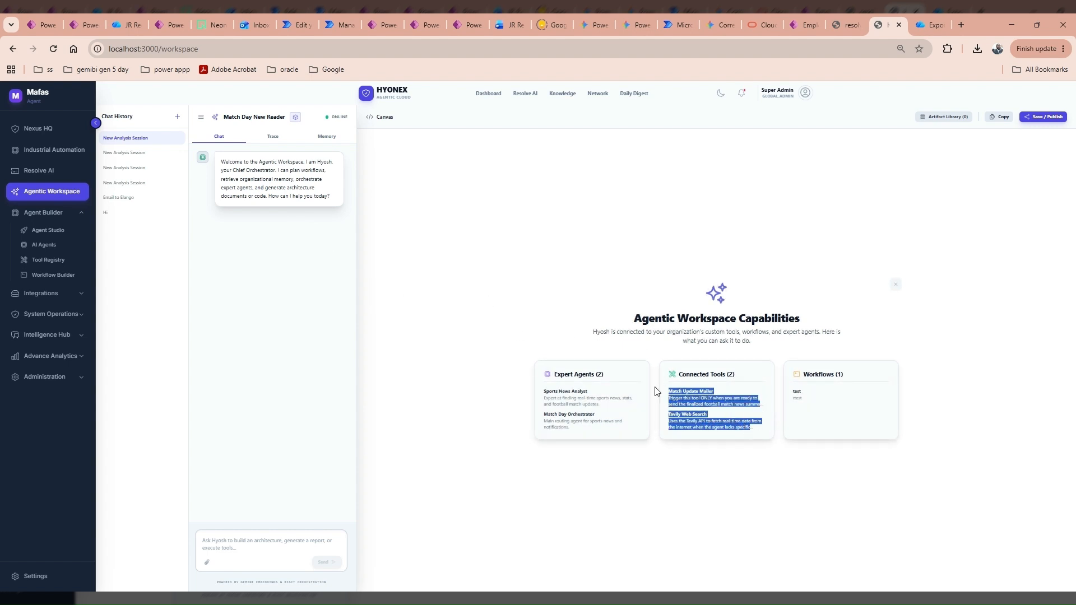
{"action": "left_click", "coordinate": [686, 480]}
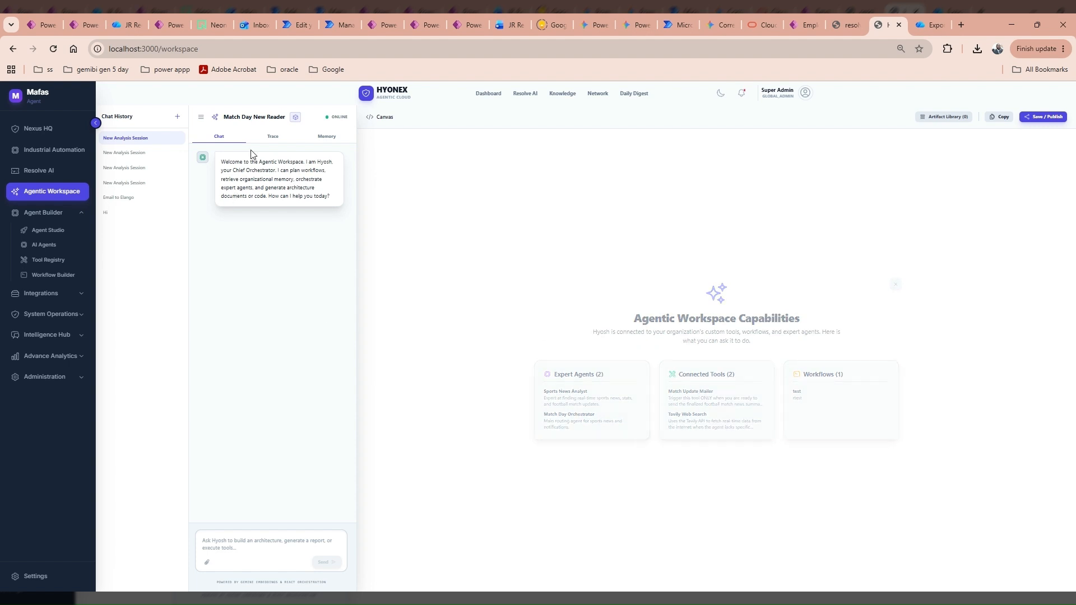
Send the greeting 'hi' to the assistant.
{"action": "left_click", "coordinate": [249, 542]}
{"action": "type", "text": "hi"}
{"action": "key", "text": "Return"}
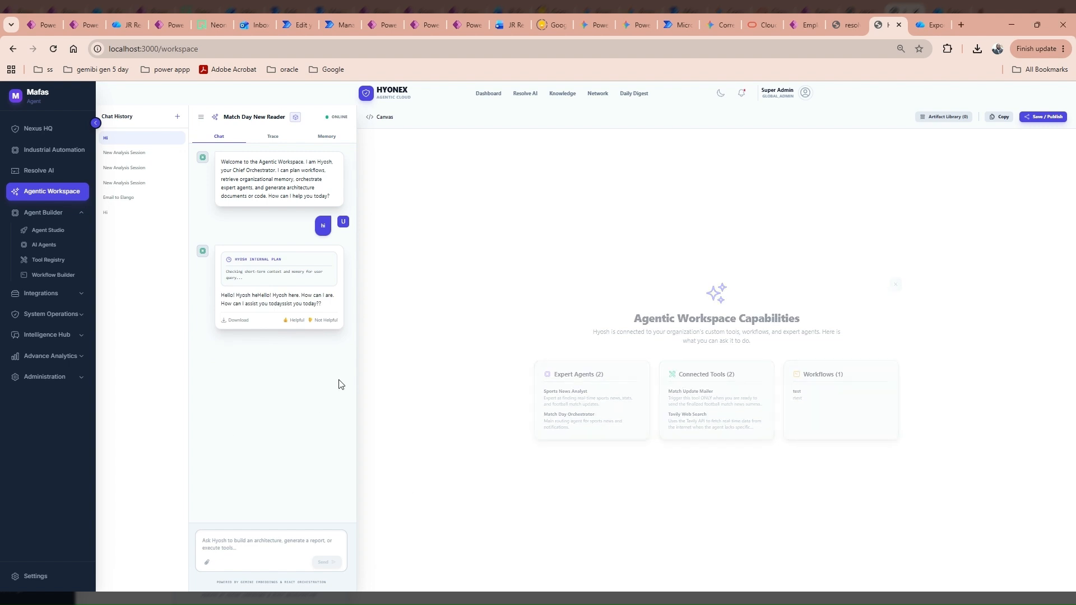
Check the Trace and Memory tabs, then paste the prepared match-news request into the chat box.
{"action": "left_click", "coordinate": [228, 548]}
{"action": "left_click", "coordinate": [273, 137]}
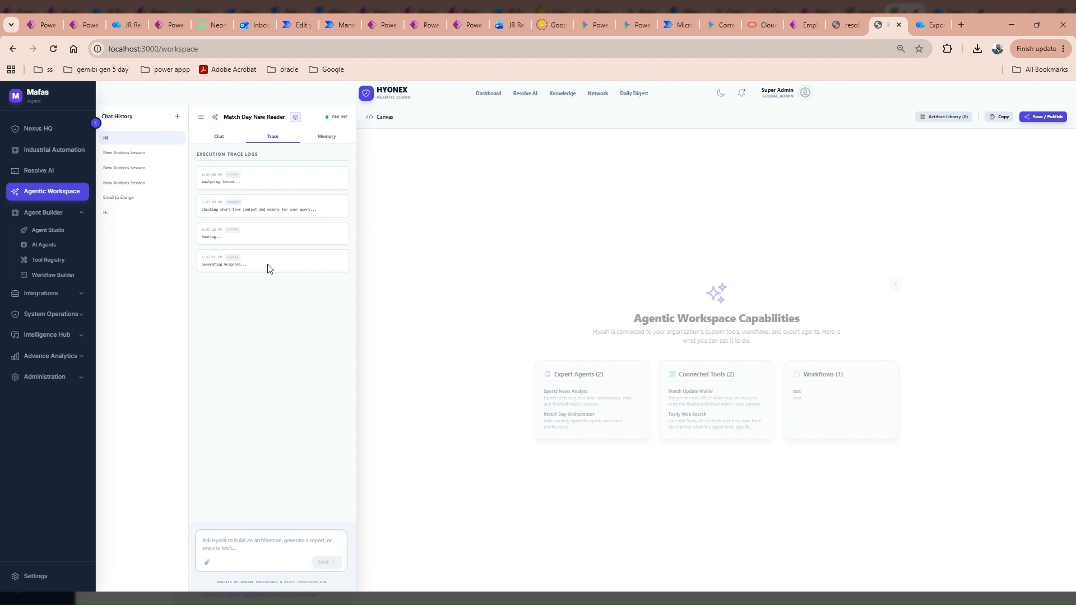
{"action": "left_click", "coordinate": [326, 138]}
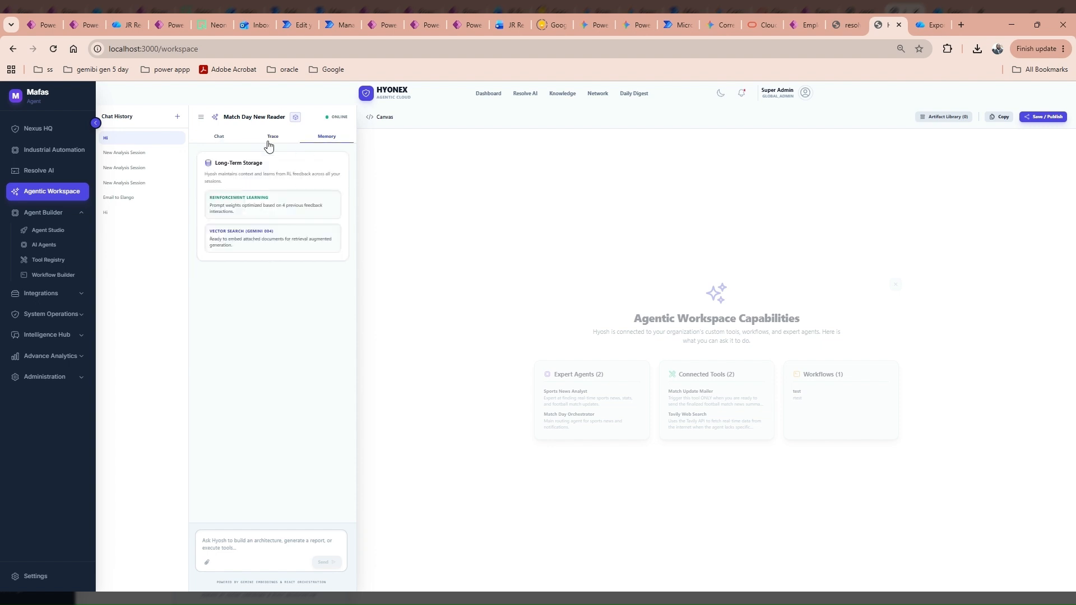
{"action": "left_click", "coordinate": [221, 137]}
{"action": "left_click", "coordinate": [241, 540]}
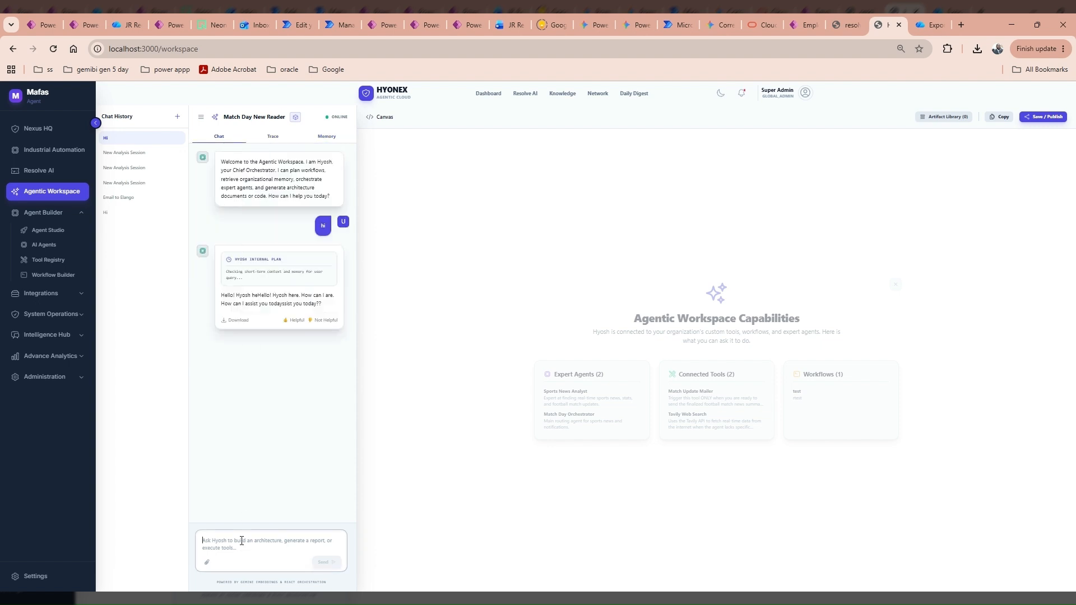
{"action": "type", "text": "Find the latest news on the upcoming Uruguay vs Saudi Arabia World Cup match and email the summary to"}
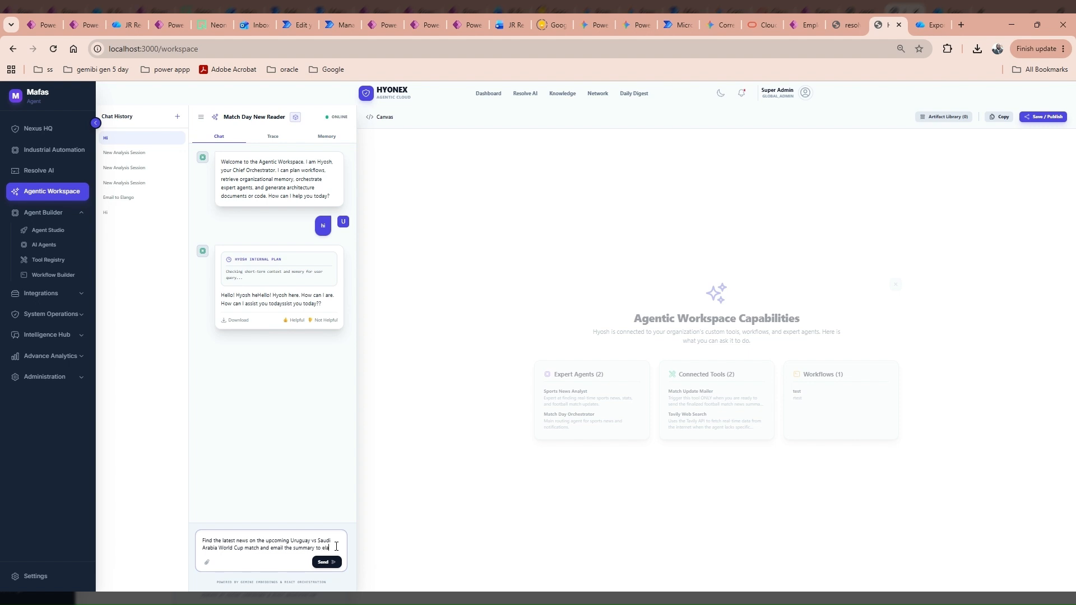
Send the Uruguay vs Saudi Arabia news request with the recipient's e-mail and follow it in Trace.
{"action": "left_click", "coordinate": [324, 563]}
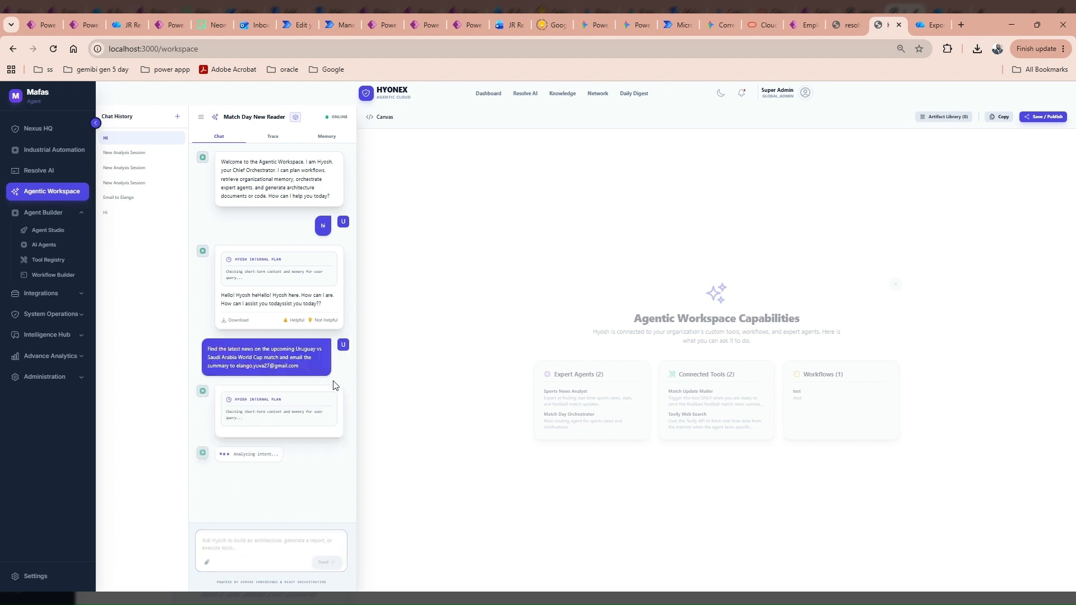
{"action": "left_click", "coordinate": [275, 137]}
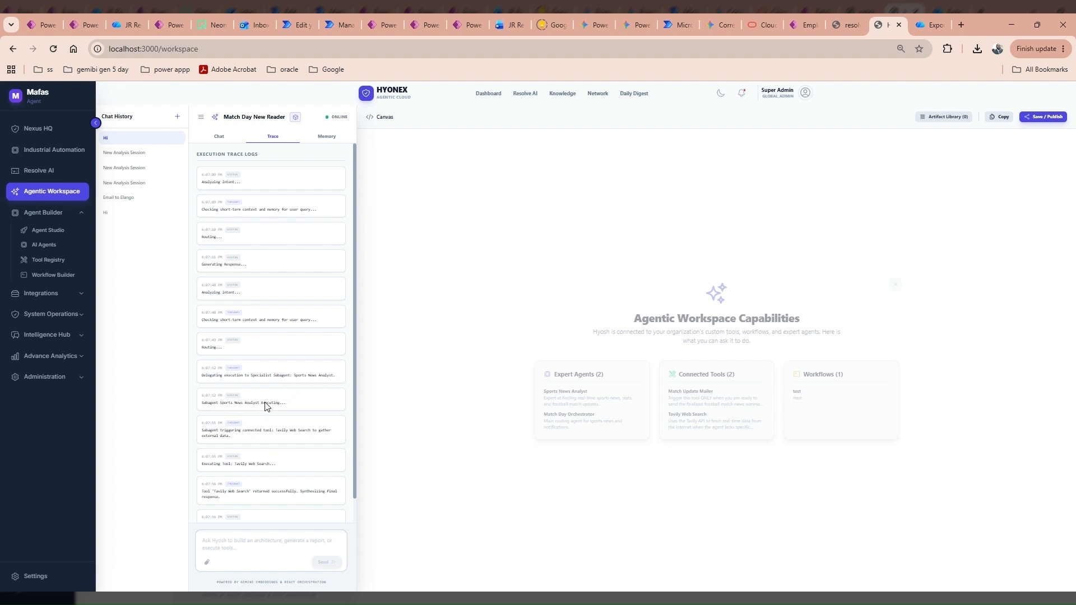
{"action": "scroll", "coordinate": [251, 411], "scroll_direction": "down", "scroll_amount": 1}
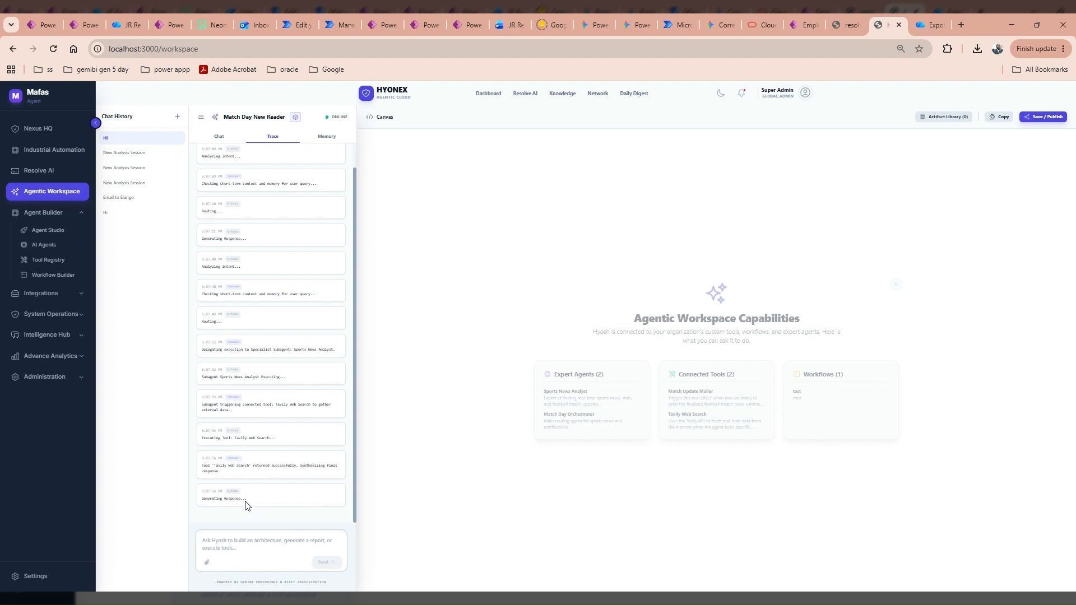
{"action": "left_click", "coordinate": [219, 136]}
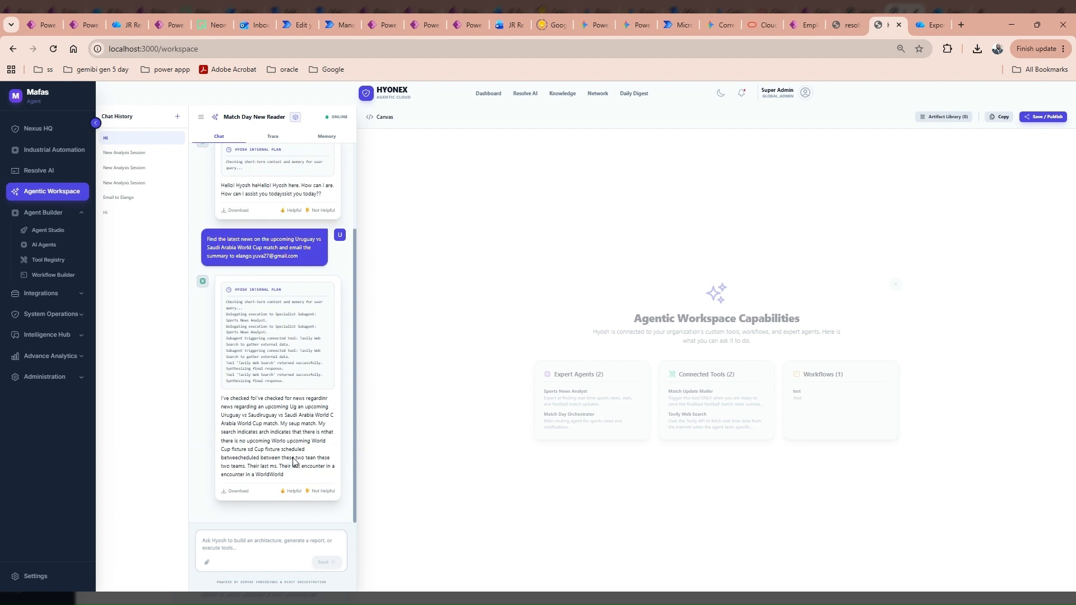
Send 'give the information report formate', review the report-template reply, and begin a follow-up message.
{"action": "type", "text": "g"}
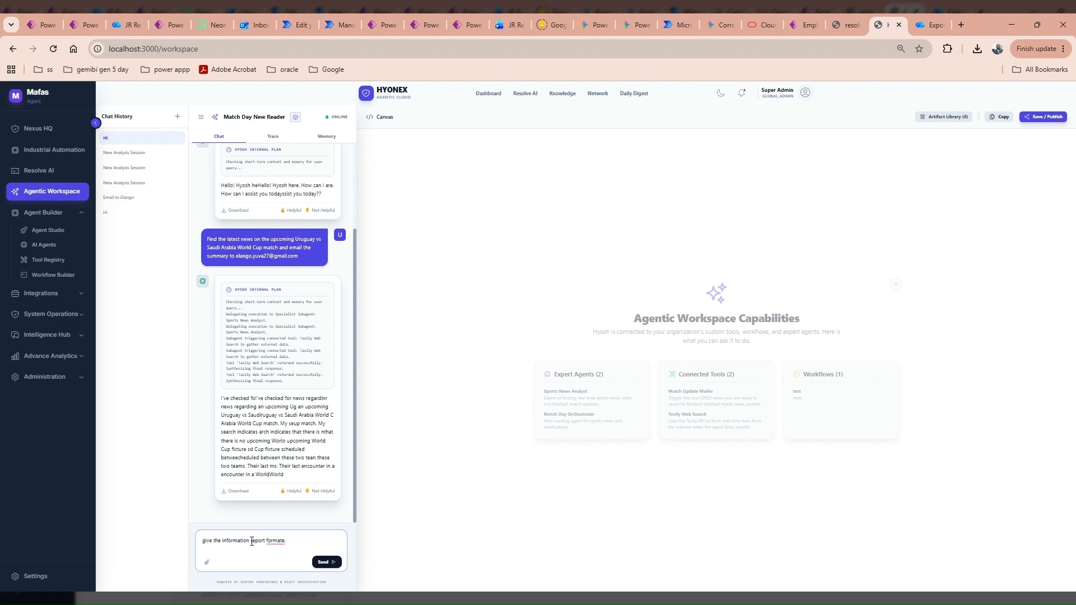
{"action": "type", "text": "ive the information report formate"}
{"action": "left_click", "coordinate": [324, 562]}
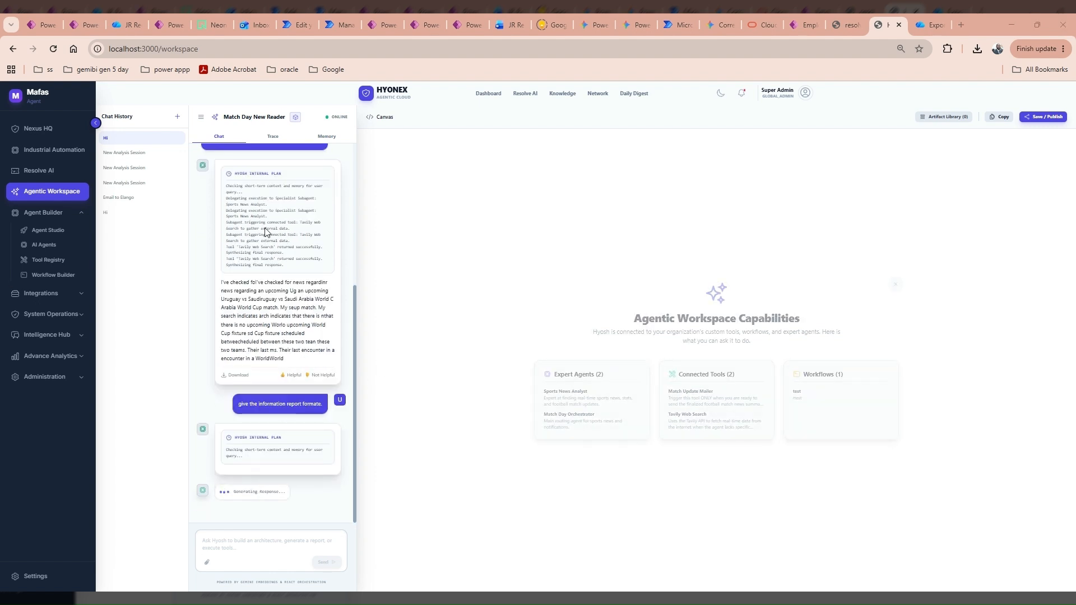
{"action": "left_click", "coordinate": [272, 136]}
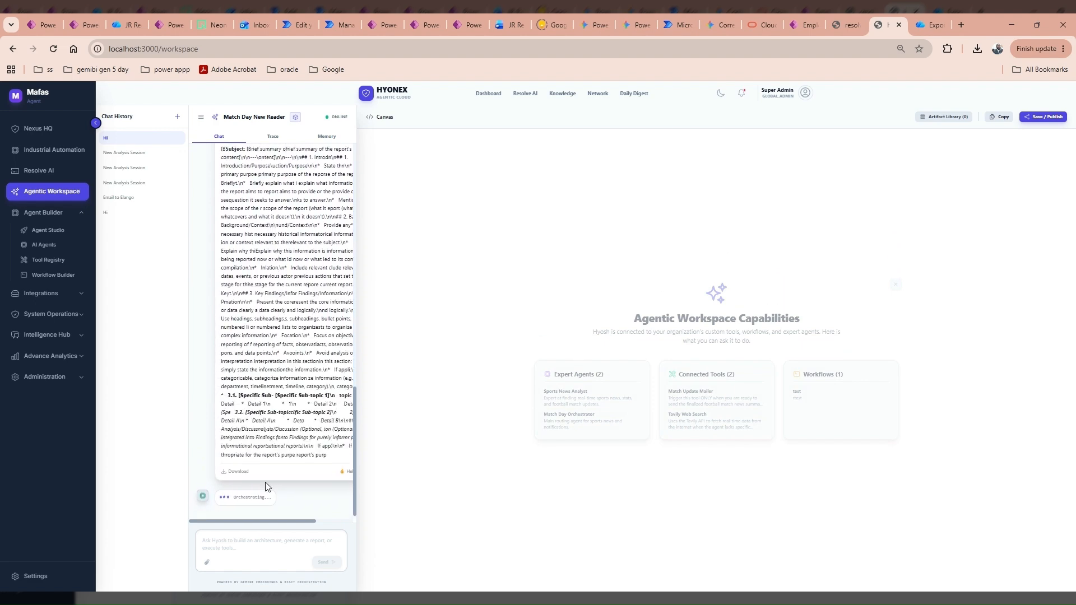
{"action": "scroll", "coordinate": [272, 325], "scroll_direction": "up", "scroll_amount": 2}
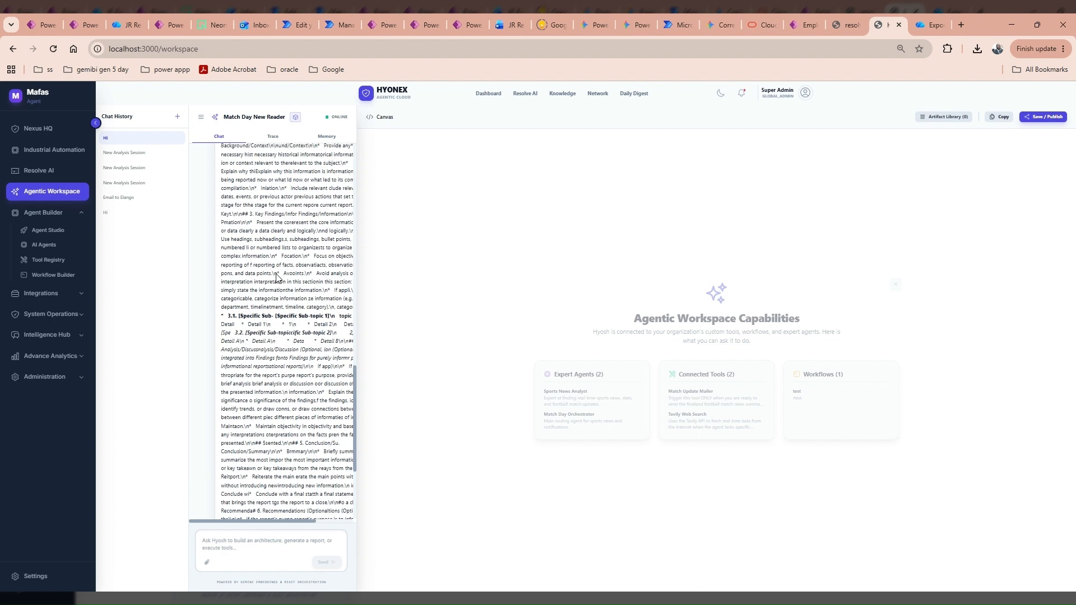
{"action": "scroll", "coordinate": [277, 280], "scroll_direction": "down", "scroll_amount": 3}
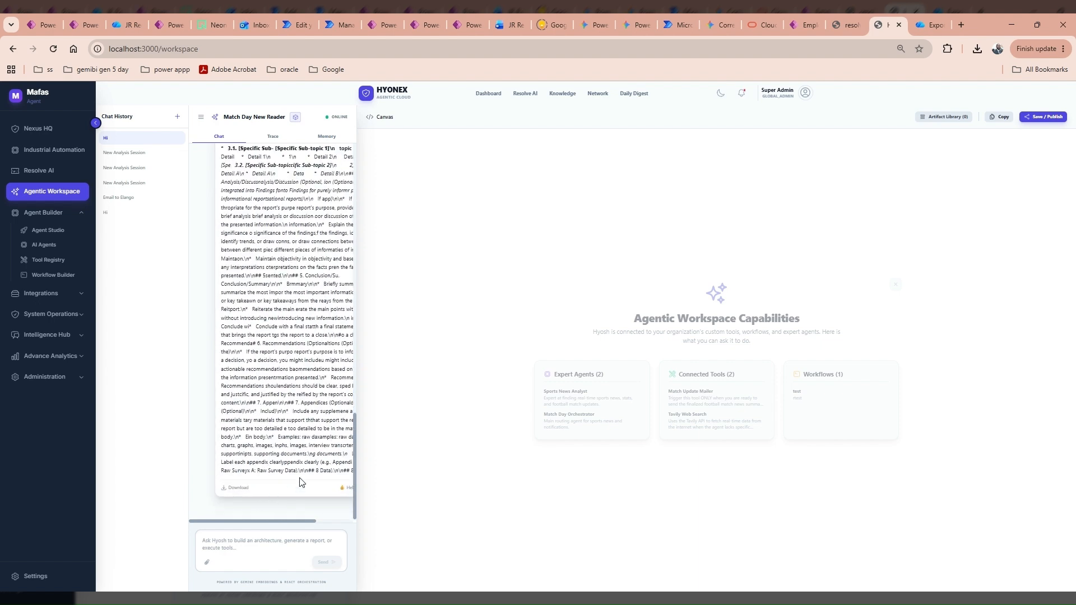
{"action": "left_click", "coordinate": [259, 540]}
{"action": "type", "text": "i need to in propre foramte"}
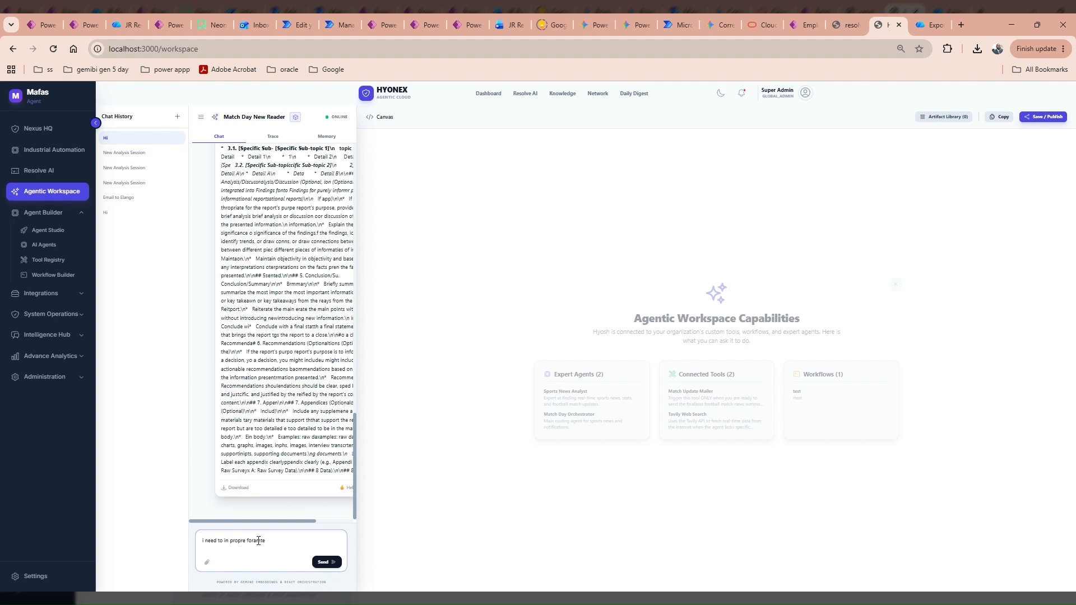
Send the 'I need to in propre formate' follow-up and scroll back through the report-format reply.
{"action": "key", "text": "Return"}
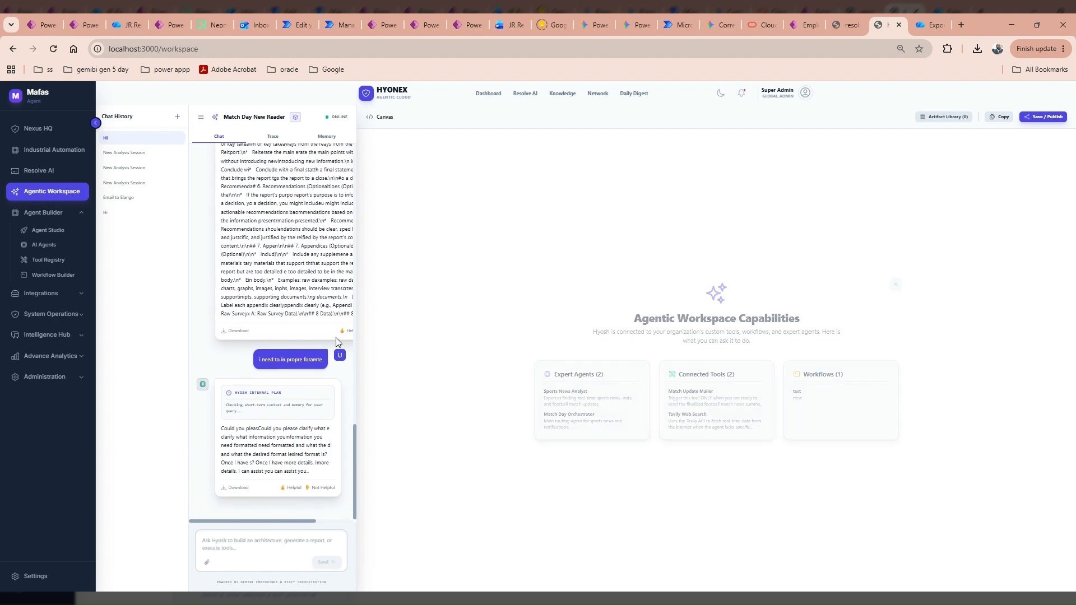
{"action": "scroll", "coordinate": [252, 305], "scroll_direction": "up", "scroll_amount": 5}
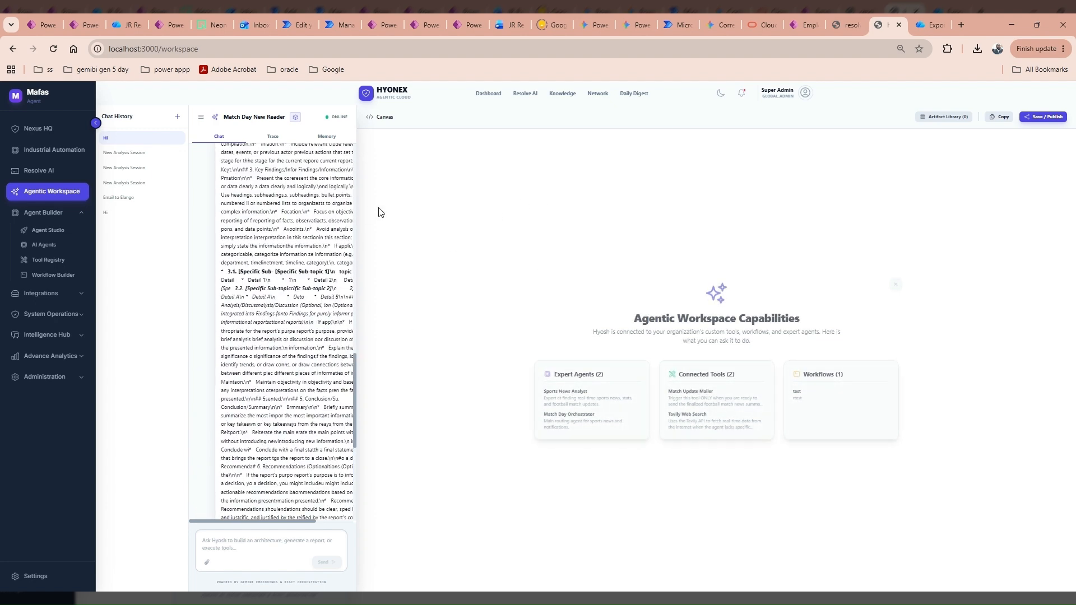
{"action": "scroll", "coordinate": [290, 237], "scroll_direction": "up", "scroll_amount": 3}
{"action": "scroll", "coordinate": [312, 276], "scroll_direction": "up", "scroll_amount": 3}
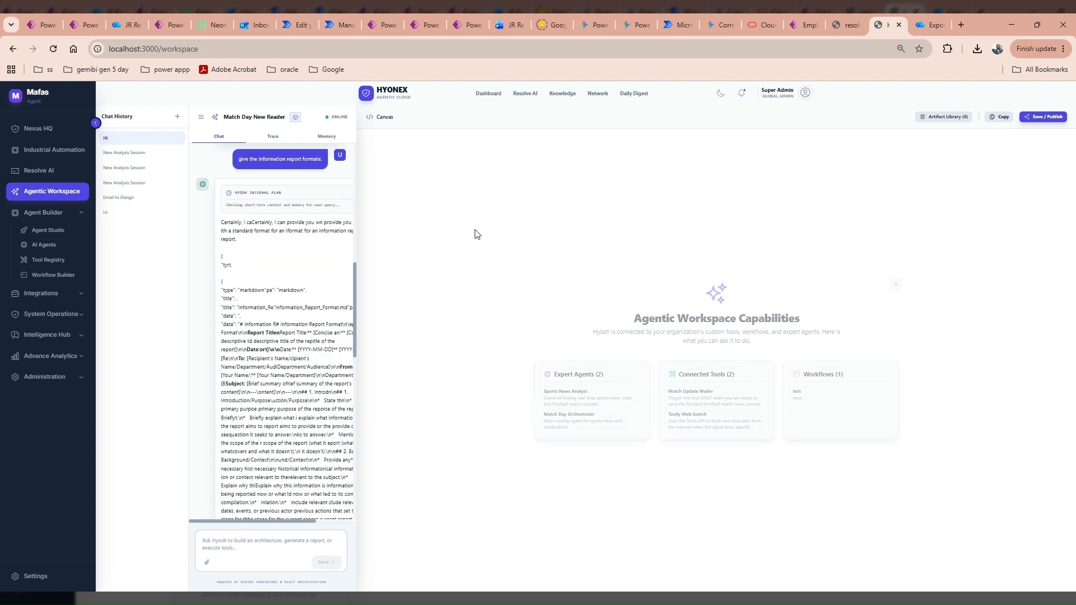